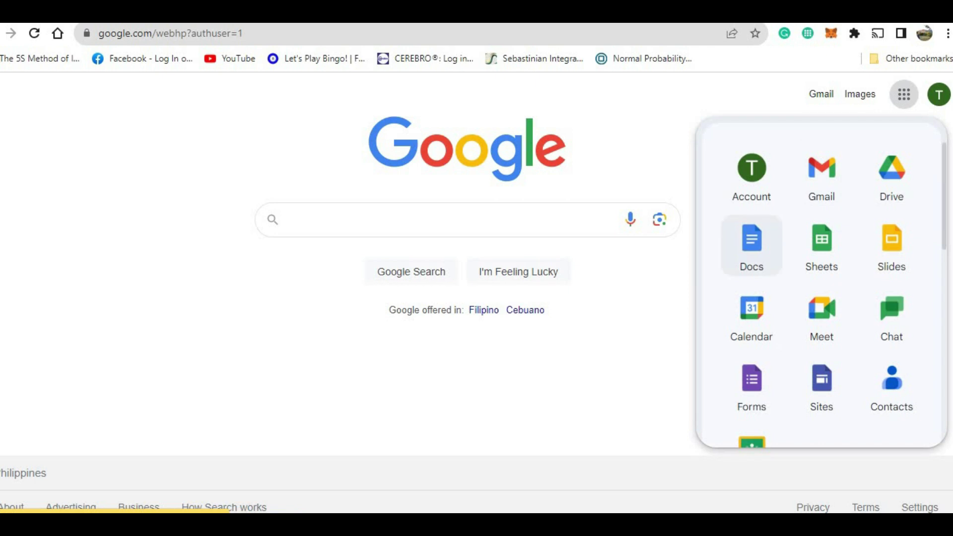
Open Google Docs from the Google apps grid and start a blank document
{"action": "left_click", "coordinate": [751, 246]}
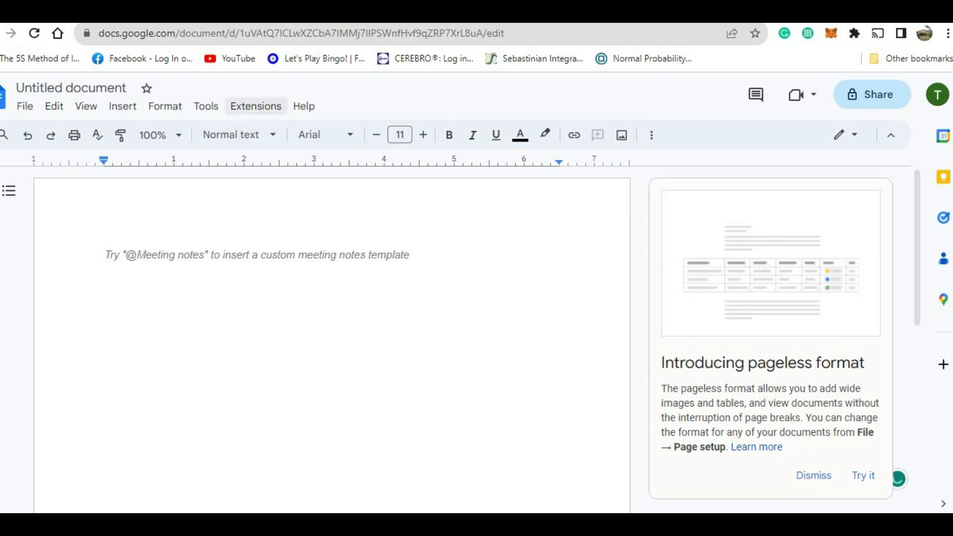
Launch Turnitin Draft Coach from the Extensions menu beside the blank document
{"action": "left_click", "coordinate": [256, 105]}
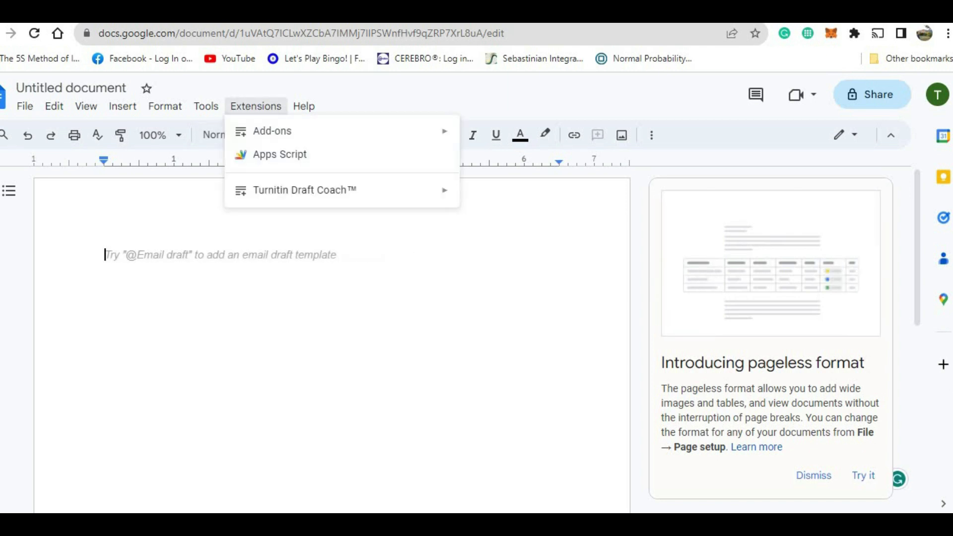
{"action": "mouse_move", "coordinate": [308, 191]}
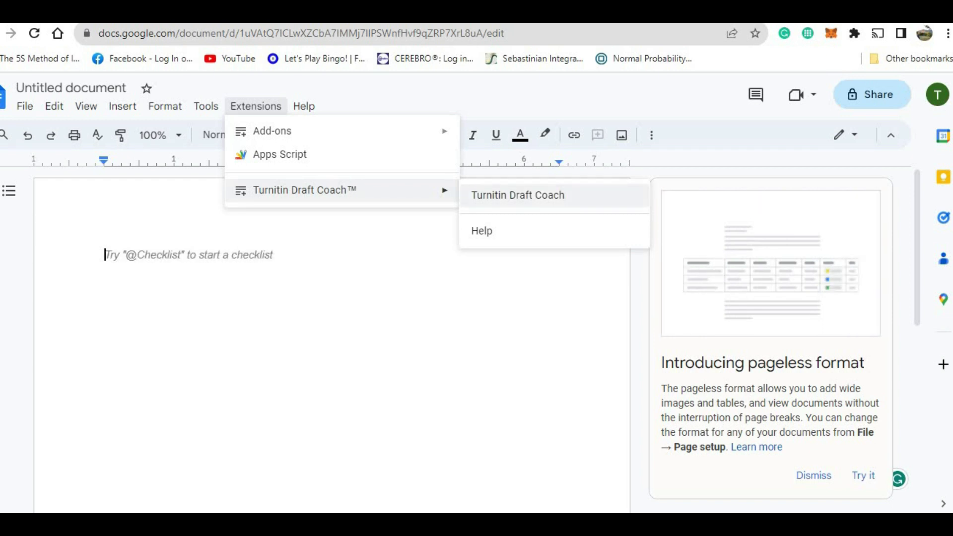
{"action": "left_click", "coordinate": [518, 195]}
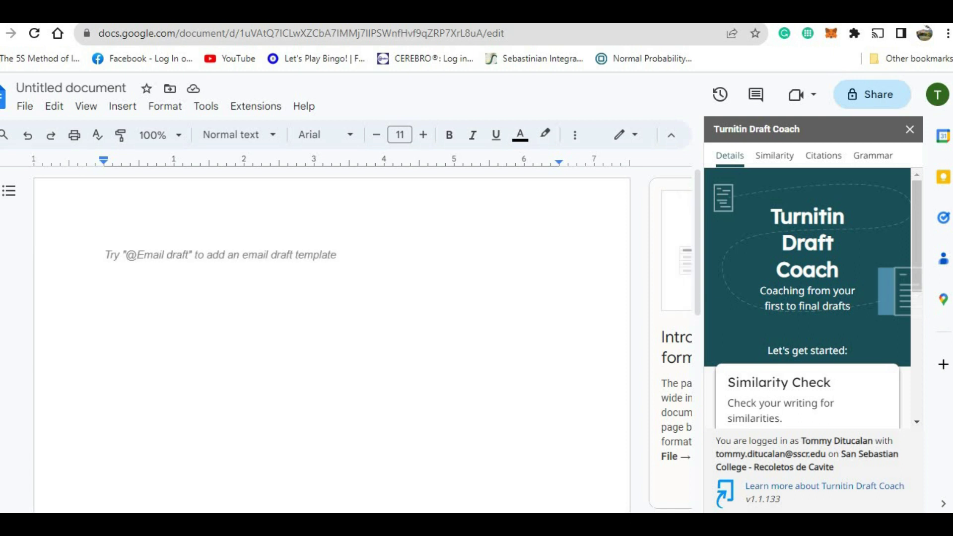
{"action": "left_click", "coordinate": [774, 155]}
{"action": "left_click", "coordinate": [822, 158]}
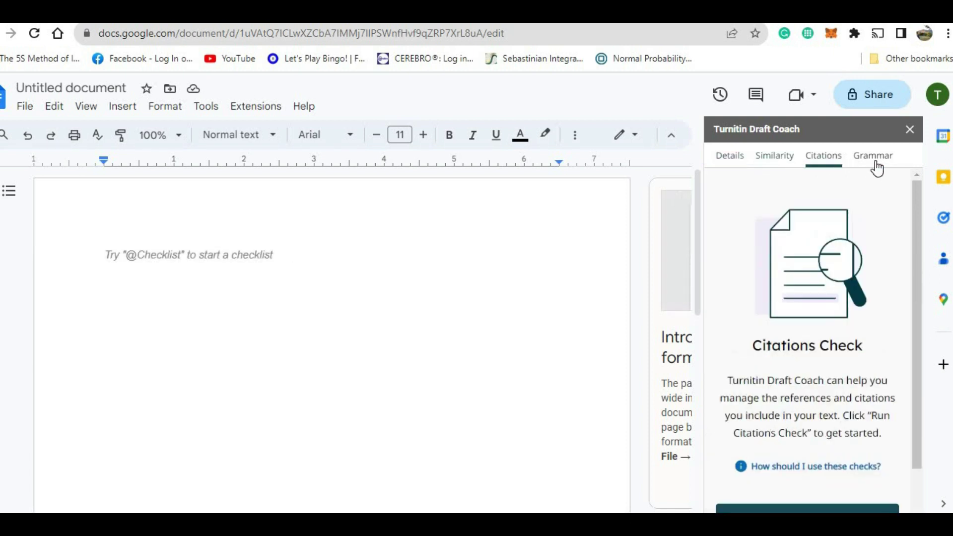
{"action": "left_click", "coordinate": [875, 157]}
{"action": "left_click", "coordinate": [730, 156]}
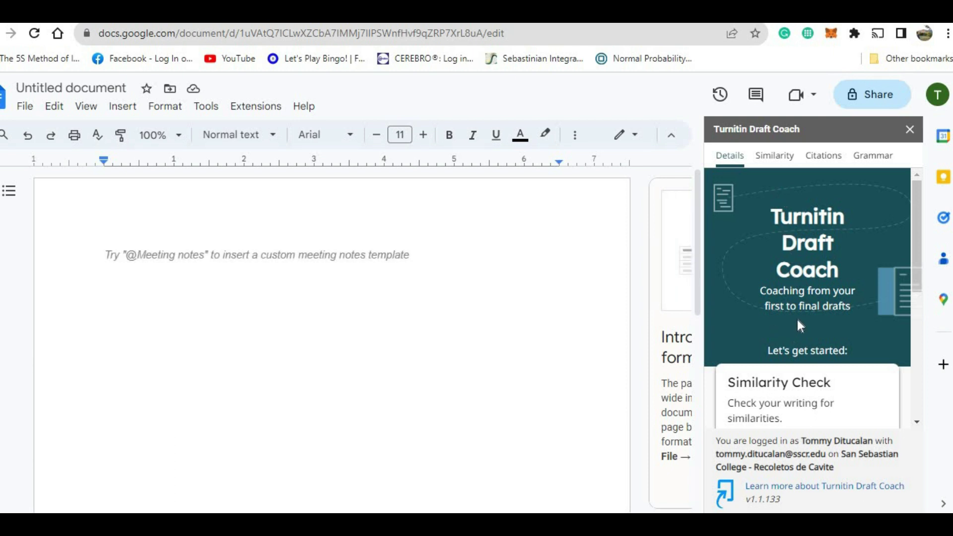
{"action": "scroll", "coordinate": [786, 351], "scroll_direction": "down", "scroll_amount": 3}
{"action": "scroll", "coordinate": [786, 351], "scroll_direction": "down", "scroll_amount": 3}
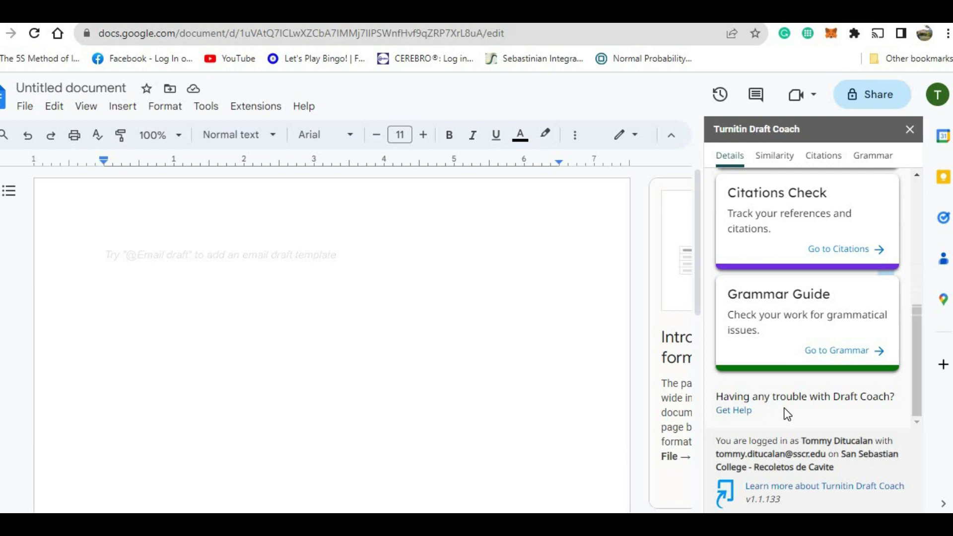
{"action": "scroll", "coordinate": [790, 409], "scroll_direction": "up", "scroll_amount": 3}
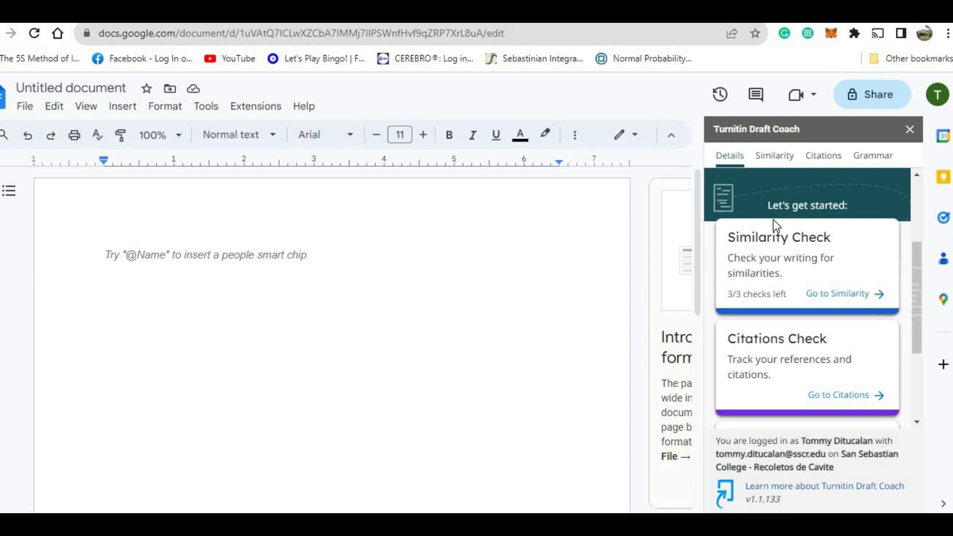
{"action": "scroll", "coordinate": [777, 318], "scroll_direction": "down", "scroll_amount": 3}
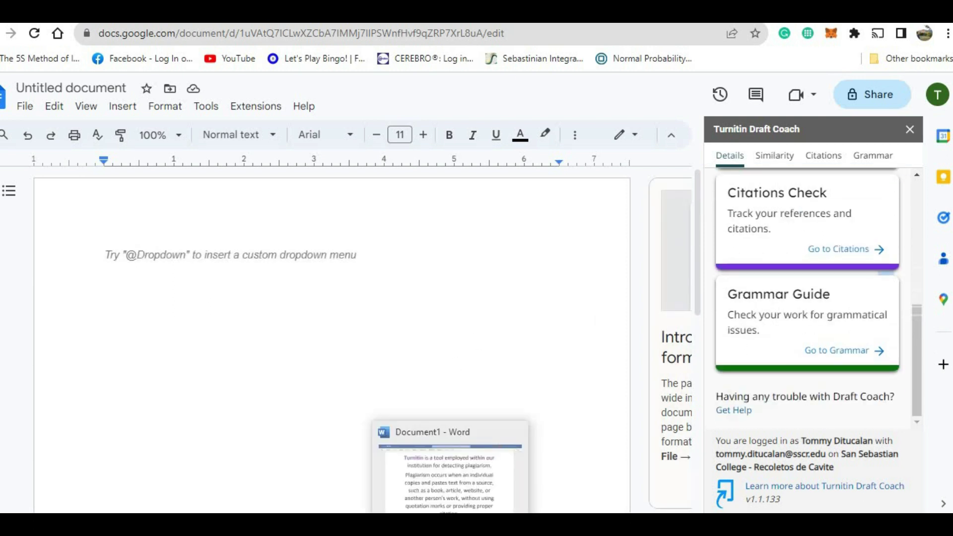
{"action": "left_click", "coordinate": [457, 460]}
Select the entire research draft in WPS Writer and copy it
{"action": "left_click", "coordinate": [189, 339]}
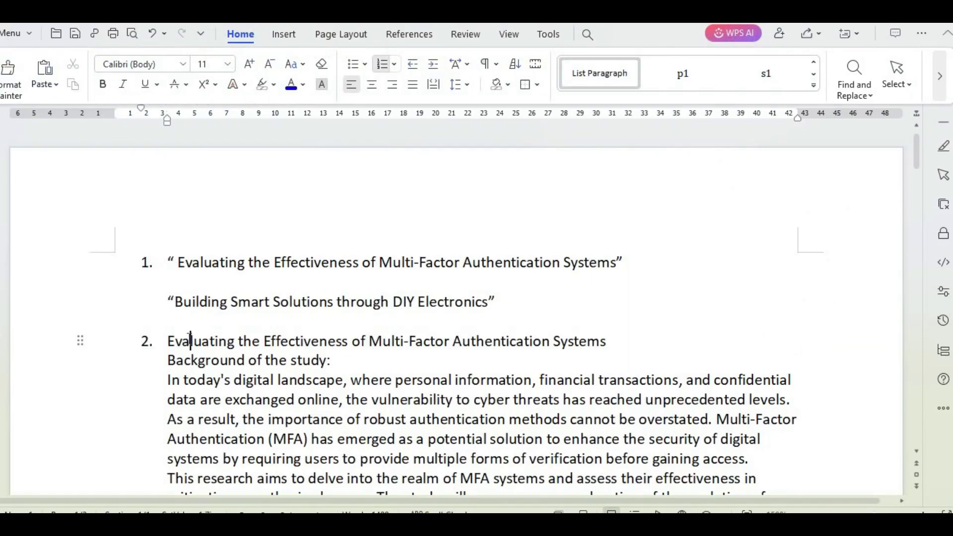
{"action": "key", "text": "ctrl+a"}
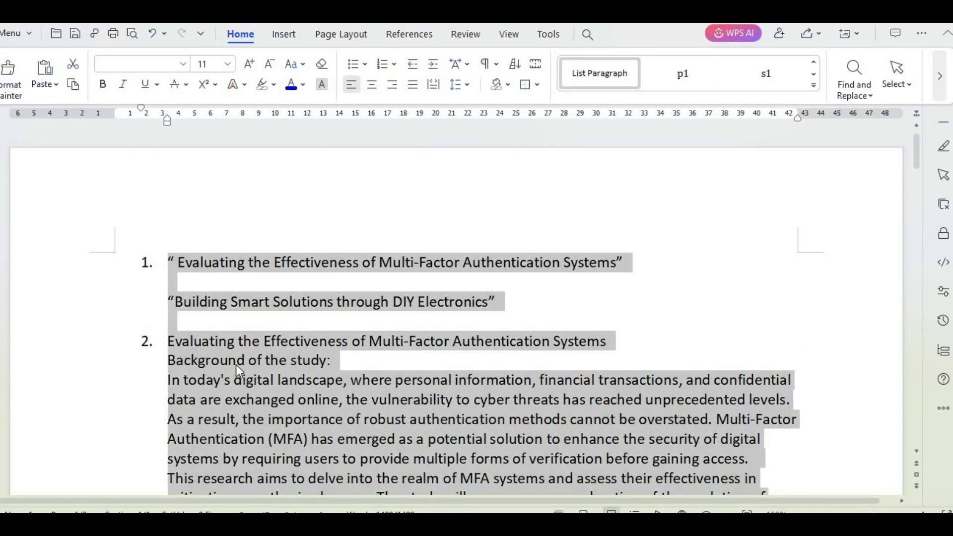
{"action": "right_click", "coordinate": [239, 370]}
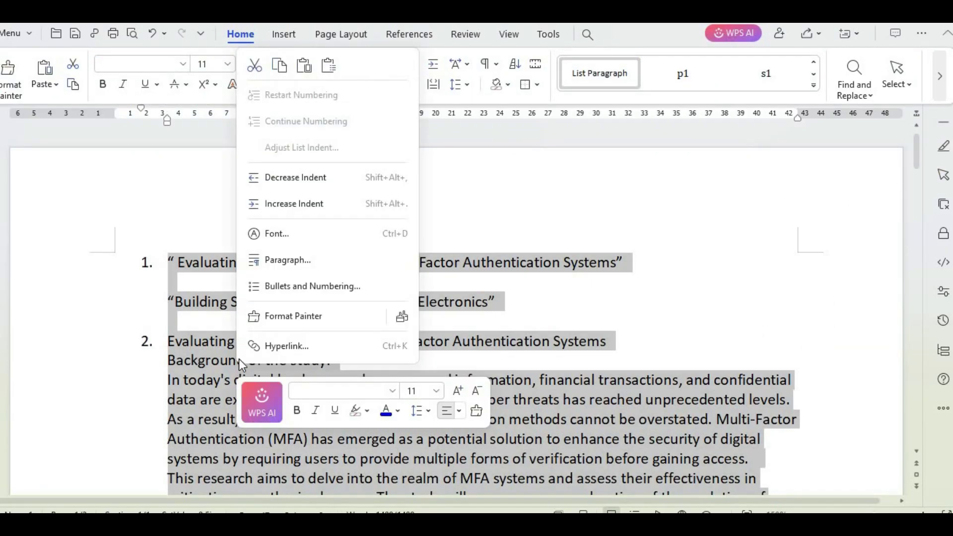
{"action": "left_click", "coordinate": [281, 70]}
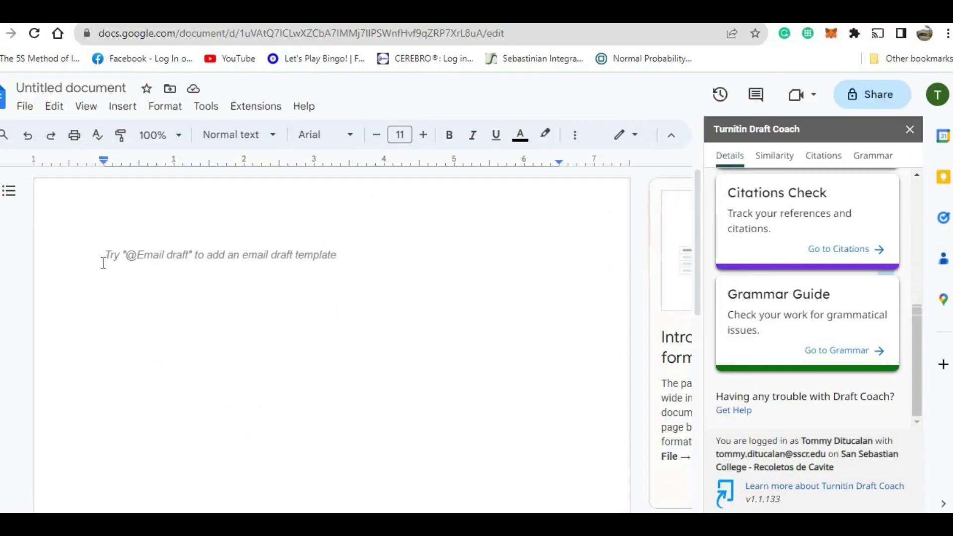
Paste the research draft into the Google Doc and return to the top of the document
{"action": "right_click", "coordinate": [103, 256]}
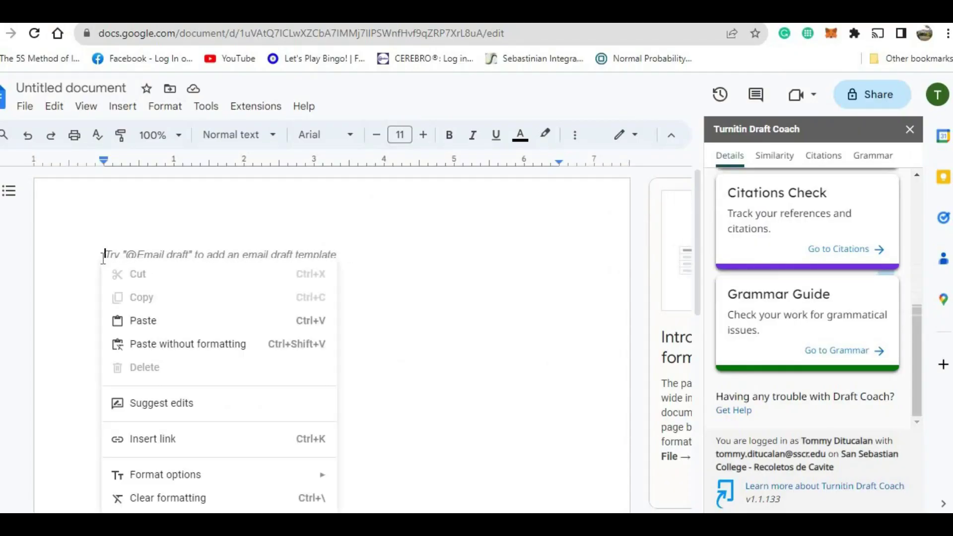
{"action": "left_click", "coordinate": [142, 317]}
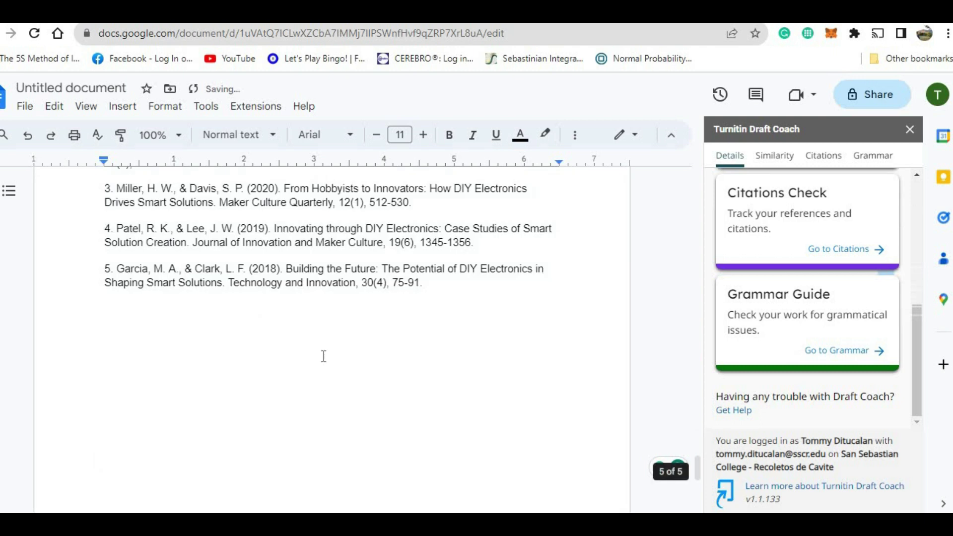
{"action": "scroll", "coordinate": [342, 361], "scroll_direction": "up", "scroll_amount": 5}
{"action": "scroll", "coordinate": [344, 361], "scroll_direction": "up", "scroll_amount": 15}
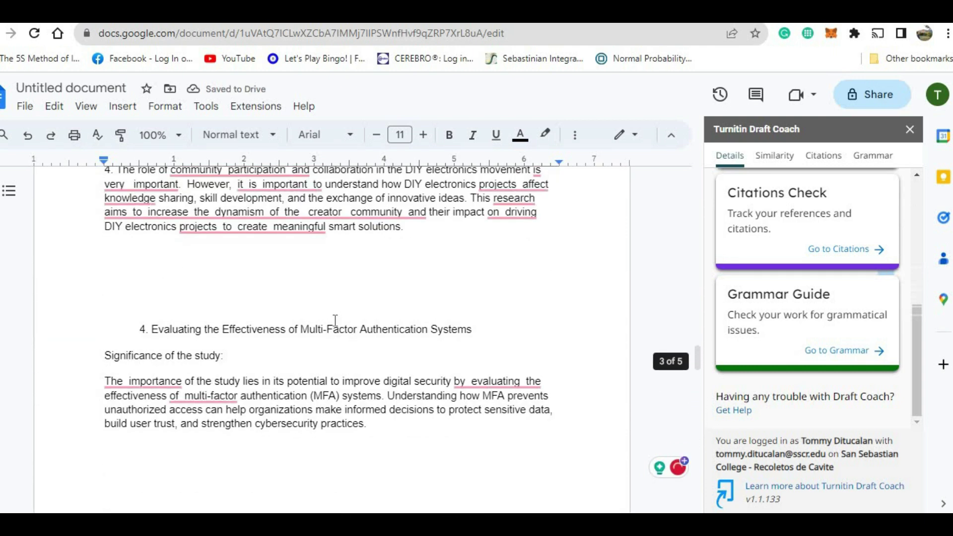
{"action": "scroll", "coordinate": [340, 311], "scroll_direction": "up", "scroll_amount": 5}
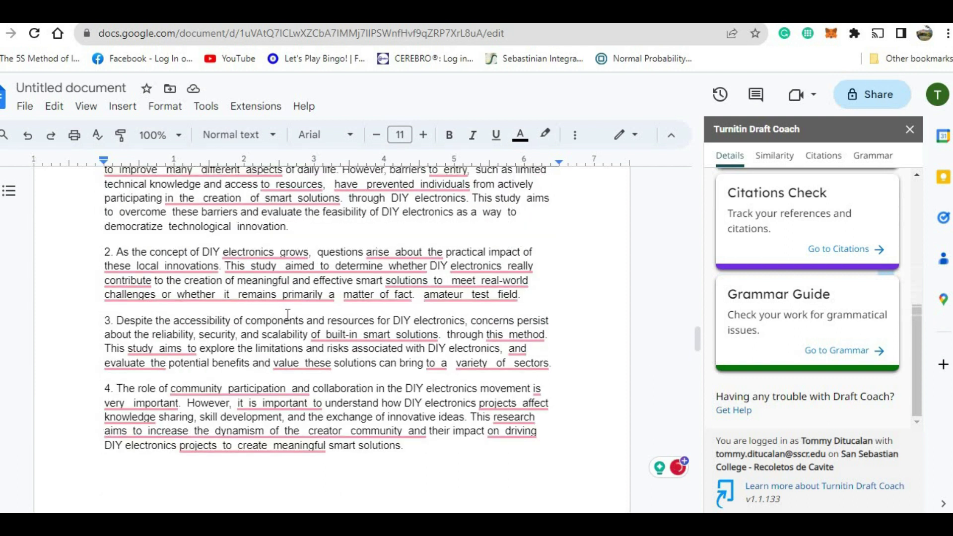
{"action": "scroll", "coordinate": [288, 313], "scroll_direction": "up", "scroll_amount": 10}
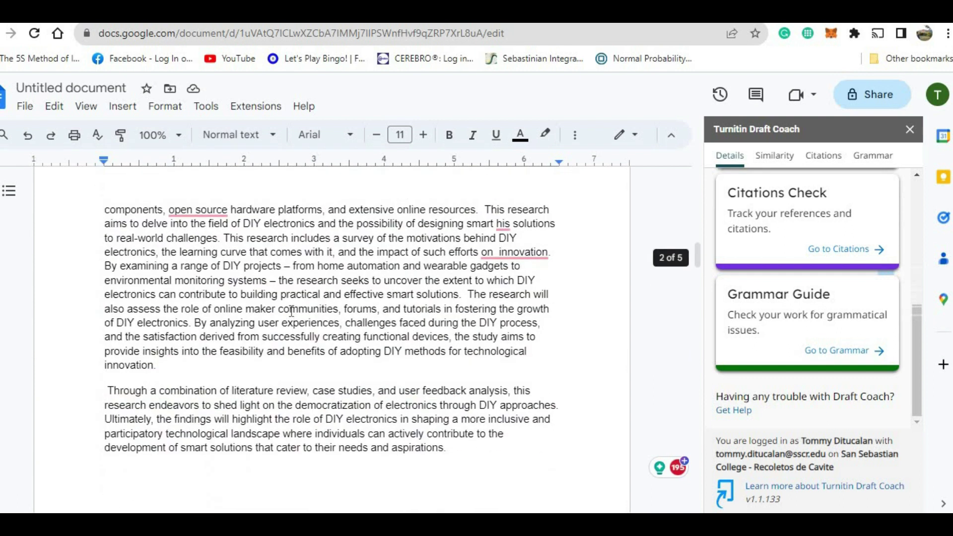
{"action": "scroll", "coordinate": [291, 311], "scroll_direction": "up", "scroll_amount": 10}
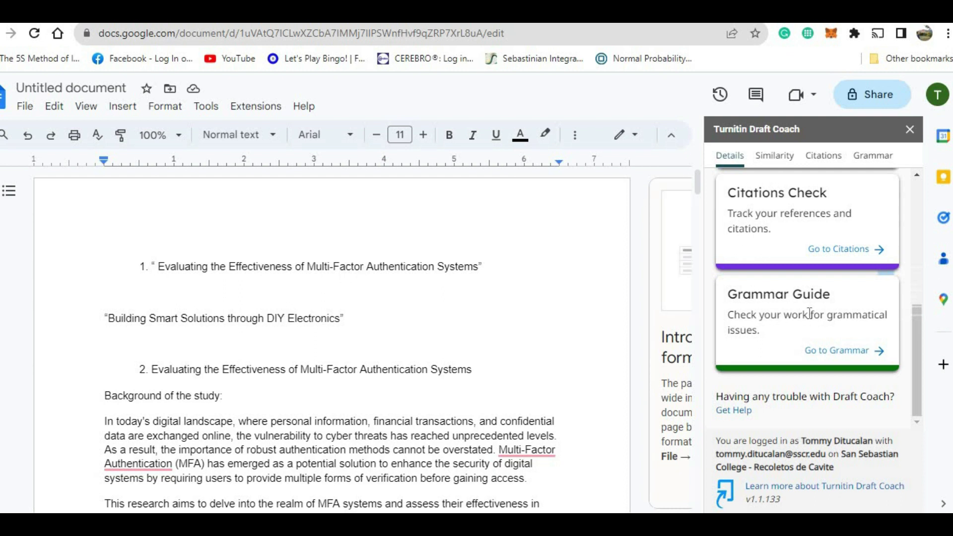
{"action": "scroll", "coordinate": [809, 313], "scroll_direction": "up", "scroll_amount": 4}
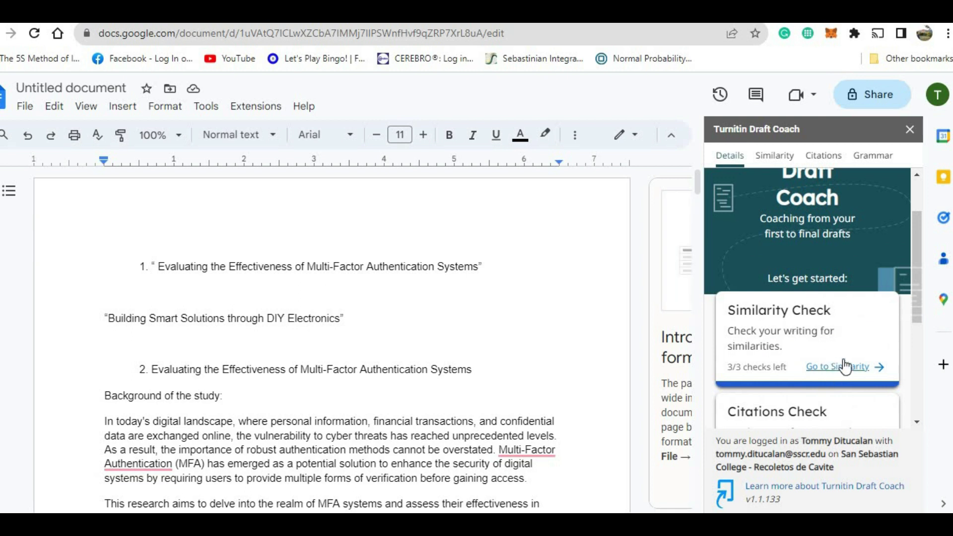
Run the first Draft Coach similarity check, which reports 12% overall similarity
{"action": "left_click", "coordinate": [773, 157]}
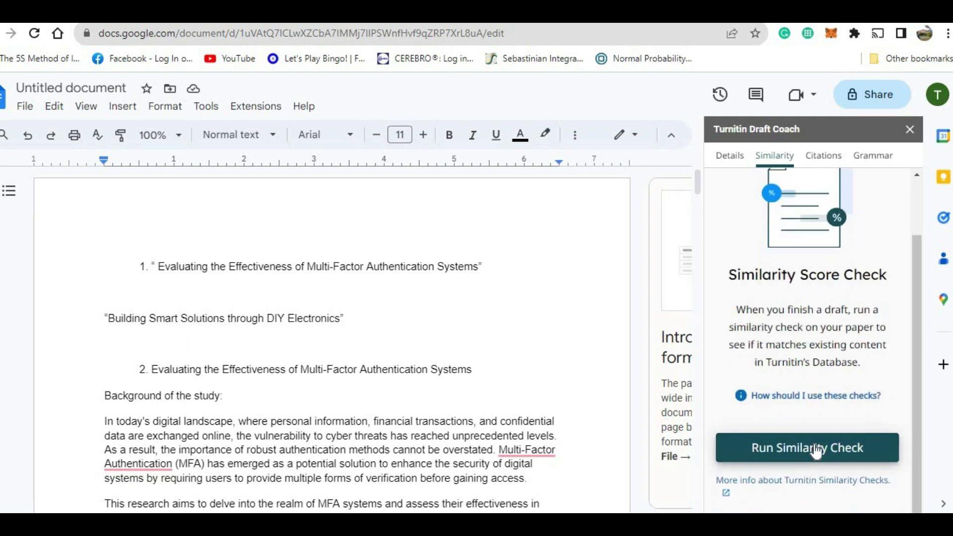
{"action": "left_click", "coordinate": [814, 445]}
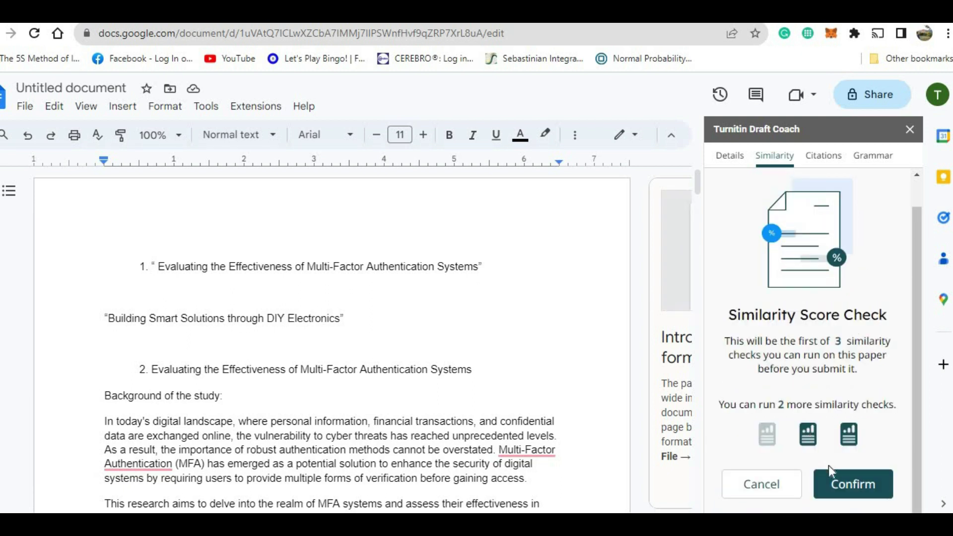
{"action": "left_click", "coordinate": [854, 489]}
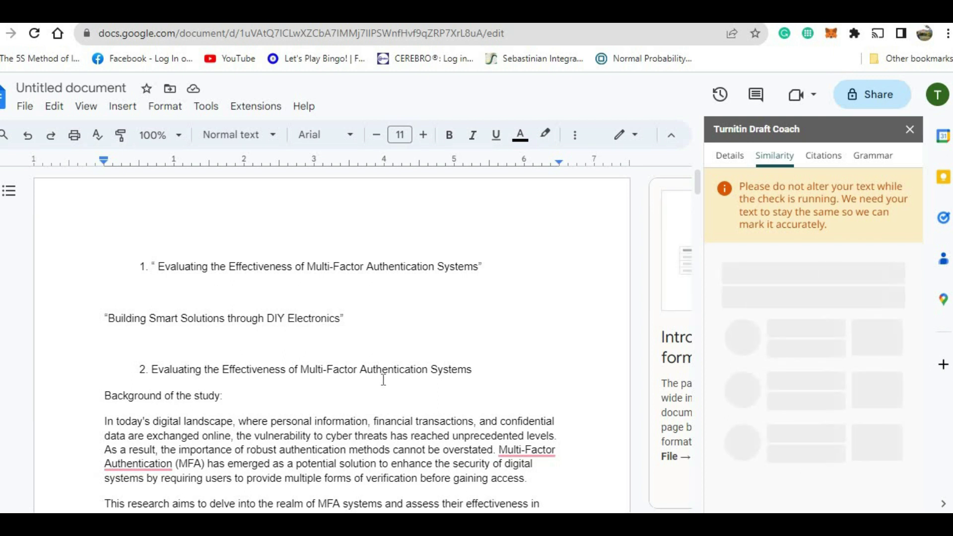
{"action": "scroll", "coordinate": [400, 380], "scroll_direction": "down", "scroll_amount": 3}
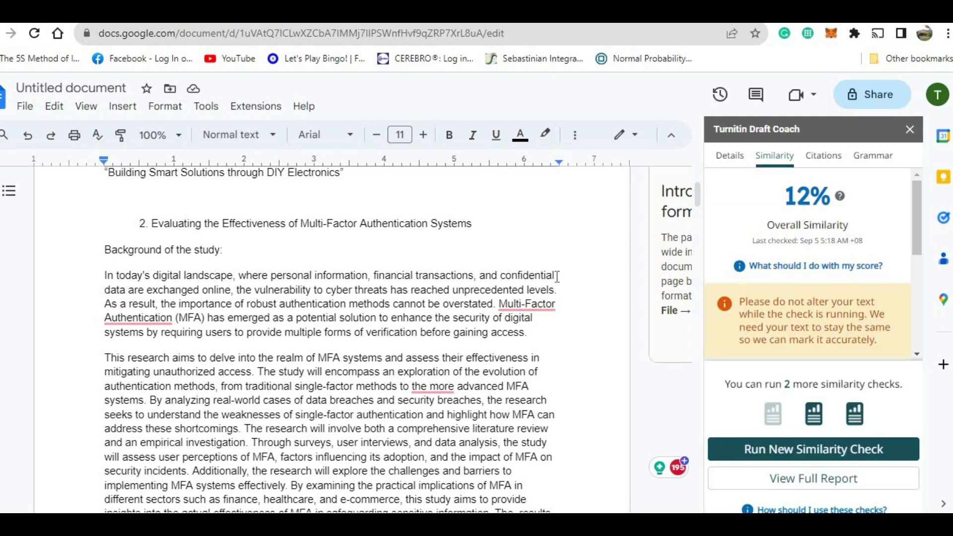
Review the references and matching sources, then open the 2% University of Portsmouth match
{"action": "key", "text": "ctrl+End"}
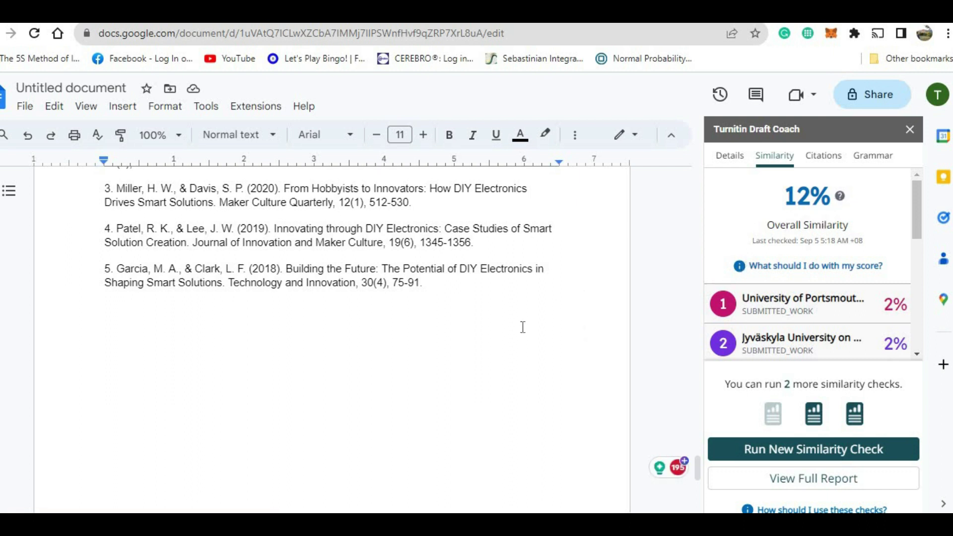
{"action": "scroll", "coordinate": [510, 327], "scroll_direction": "up", "scroll_amount": 4}
{"action": "scroll", "coordinate": [496, 338], "scroll_direction": "up", "scroll_amount": 6}
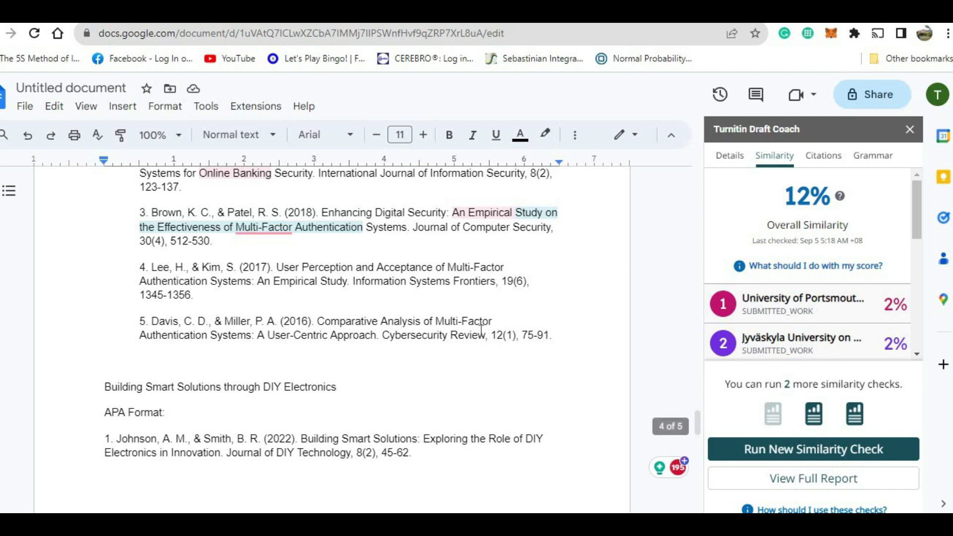
{"action": "scroll", "coordinate": [479, 330], "scroll_direction": "up", "scroll_amount": 2}
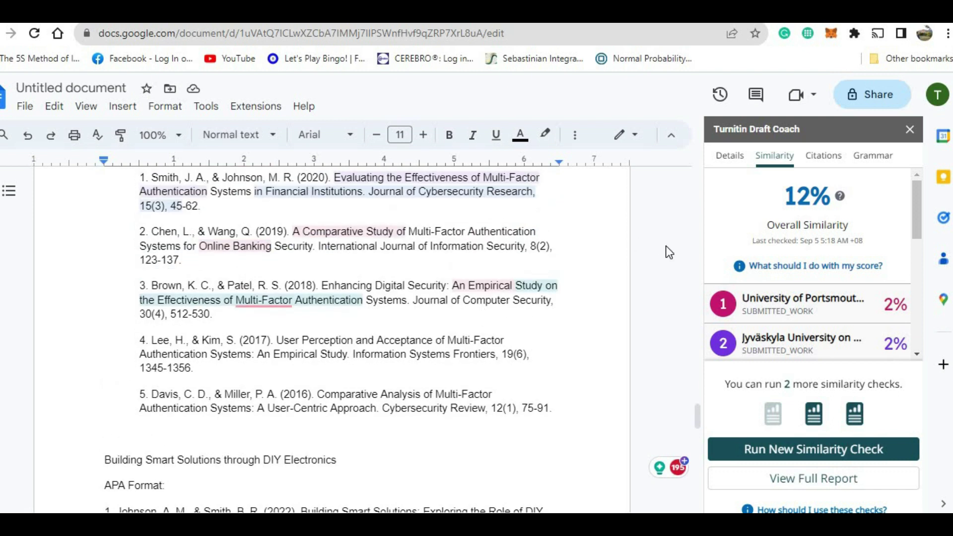
{"action": "scroll", "coordinate": [472, 288], "scroll_direction": "up", "scroll_amount": 4}
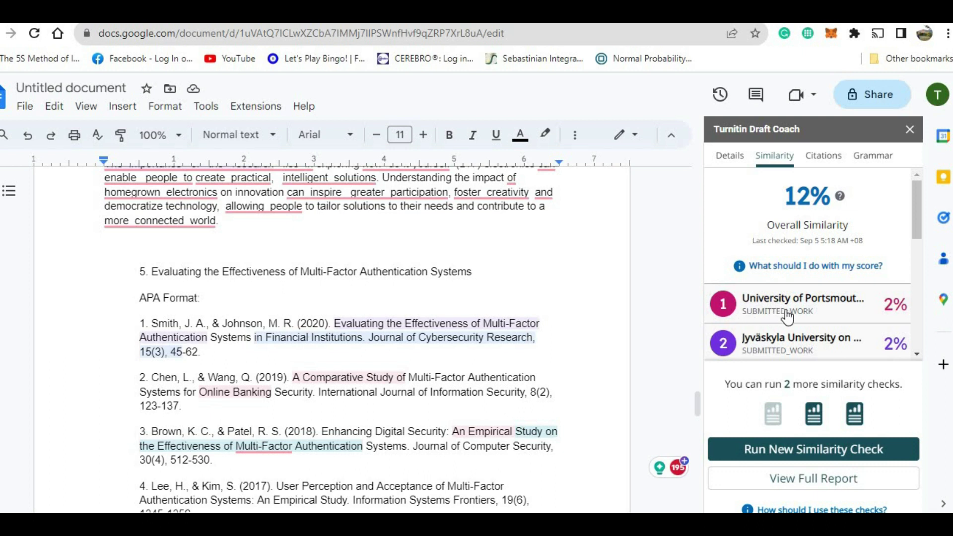
{"action": "scroll", "coordinate": [839, 309], "scroll_direction": "down", "scroll_amount": 6}
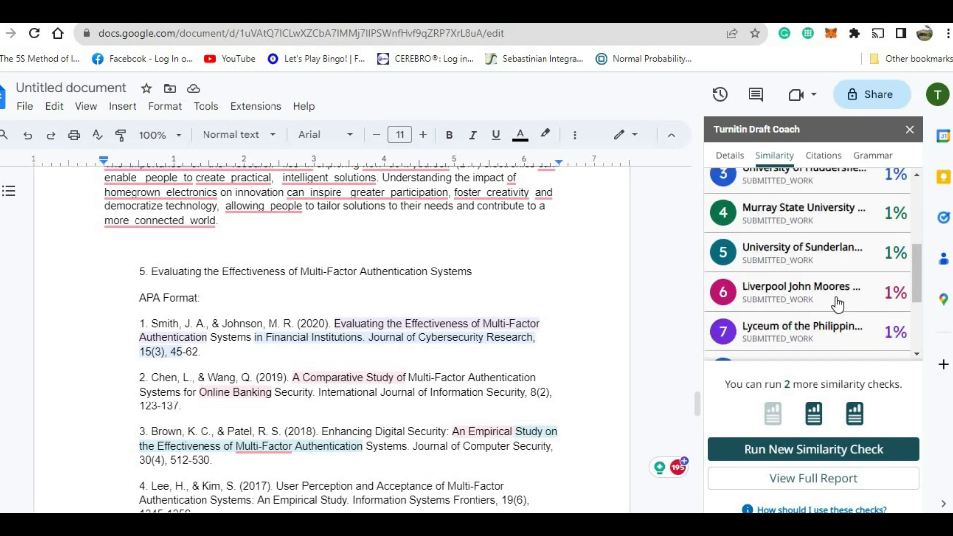
{"action": "scroll", "coordinate": [843, 309], "scroll_direction": "up", "scroll_amount": 6}
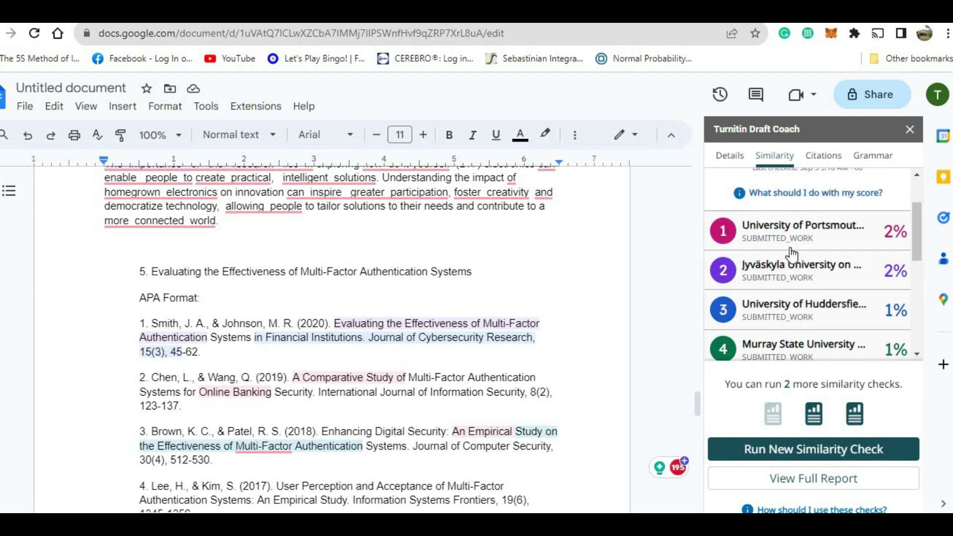
{"action": "left_click", "coordinate": [829, 239]}
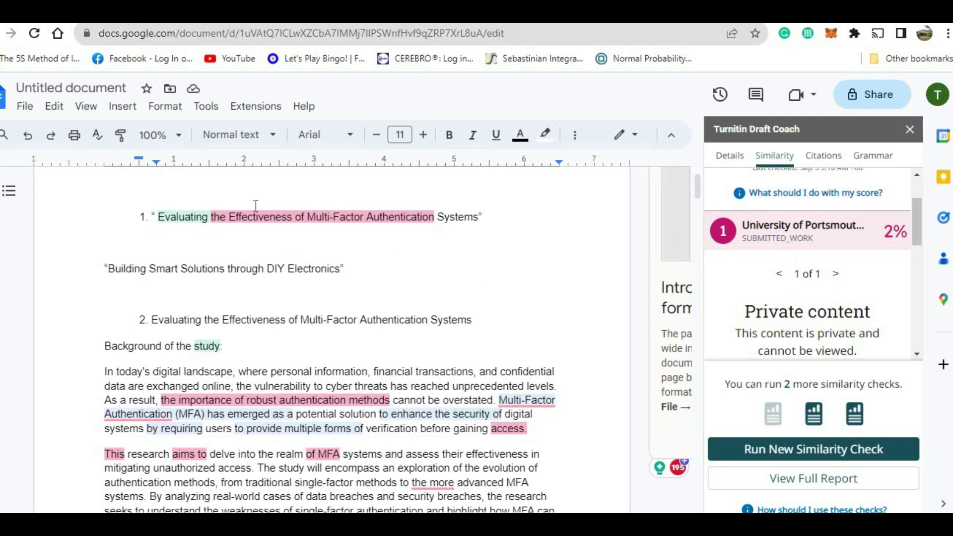
Select the highlighted phrase about robust authentication methods matched to University of Portsmouth
{"action": "scroll", "coordinate": [296, 211], "scroll_direction": "down", "scroll_amount": 3}
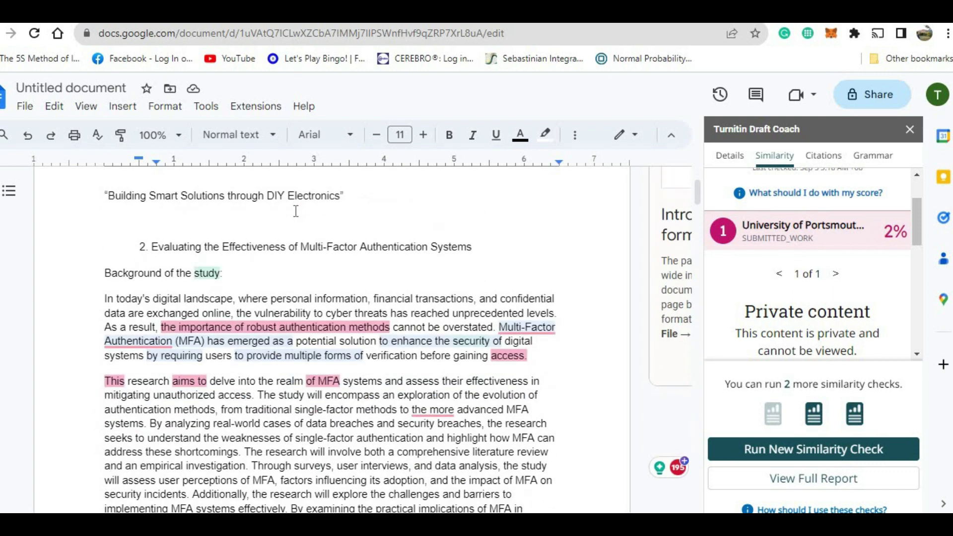
{"action": "scroll", "coordinate": [274, 252], "scroll_direction": "up", "scroll_amount": 5}
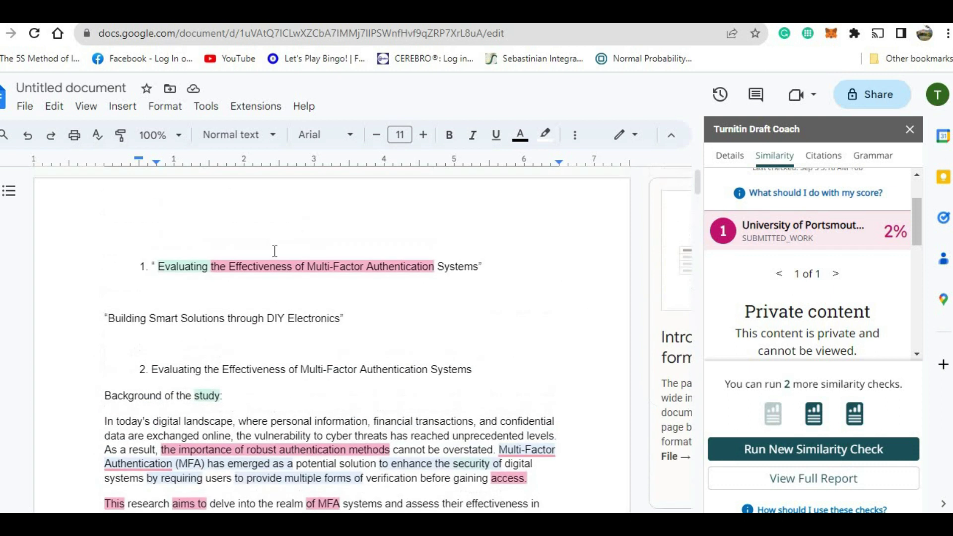
{"action": "scroll", "coordinate": [374, 272], "scroll_direction": "down", "scroll_amount": 9}
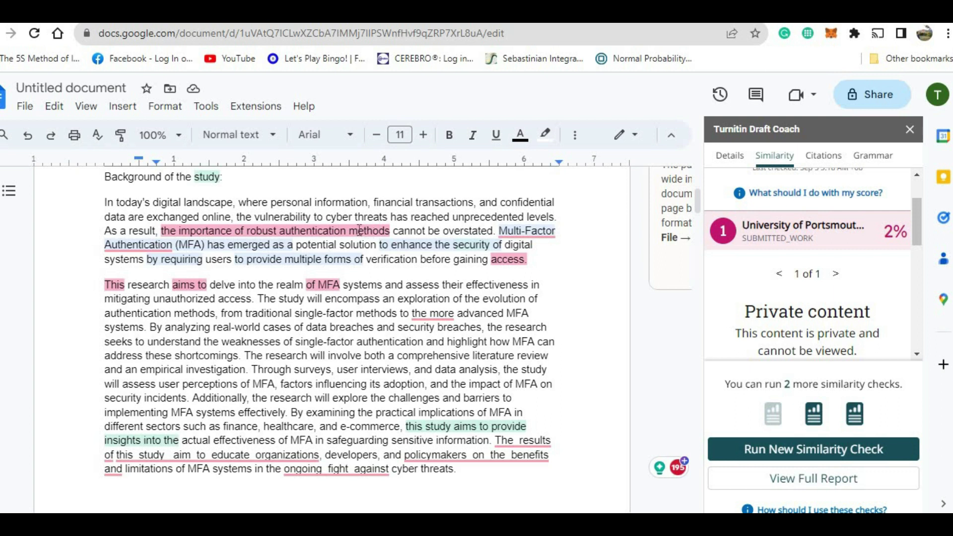
{"action": "left_click_drag", "start_coordinate": [168, 230], "coordinate": [358, 231]}
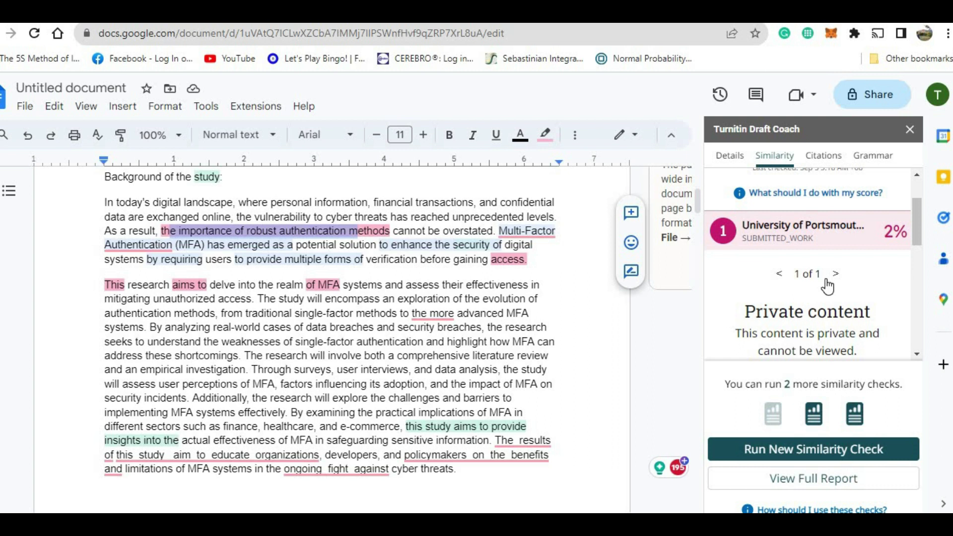
Browse the highlighted passages and sources, returning to the 12% similarity overview
{"action": "scroll", "coordinate": [827, 281], "scroll_direction": "down", "scroll_amount": 3}
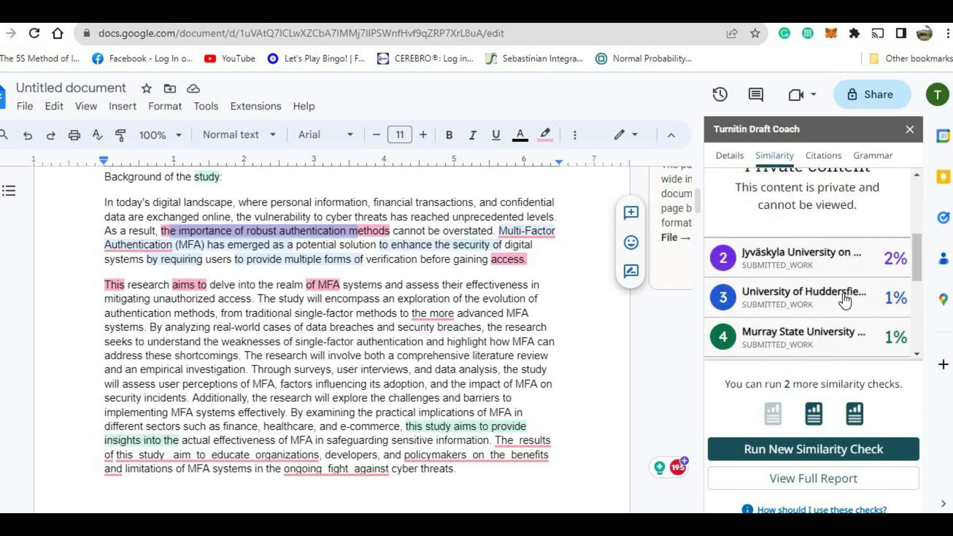
{"action": "scroll", "coordinate": [839, 305], "scroll_direction": "down", "scroll_amount": 5}
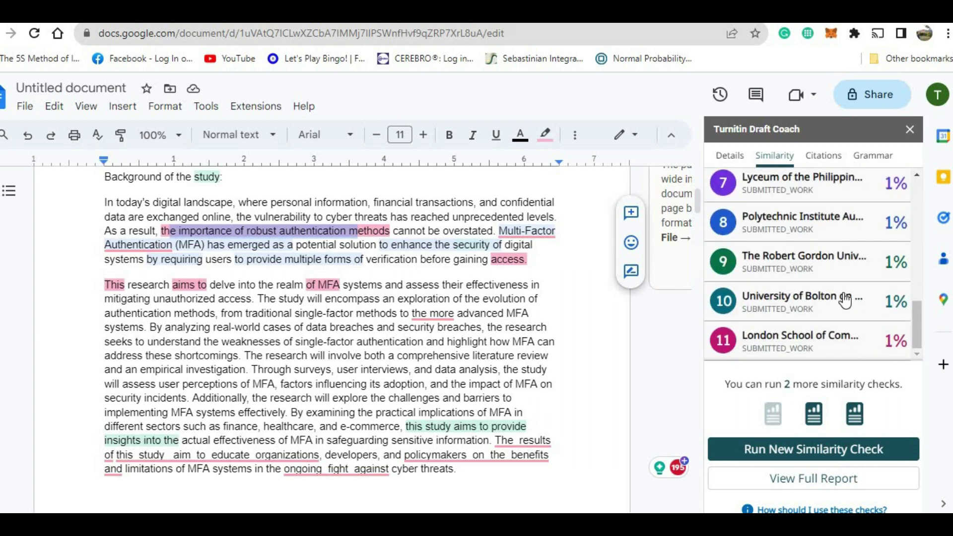
{"action": "scroll", "coordinate": [846, 300], "scroll_direction": "up", "scroll_amount": 6}
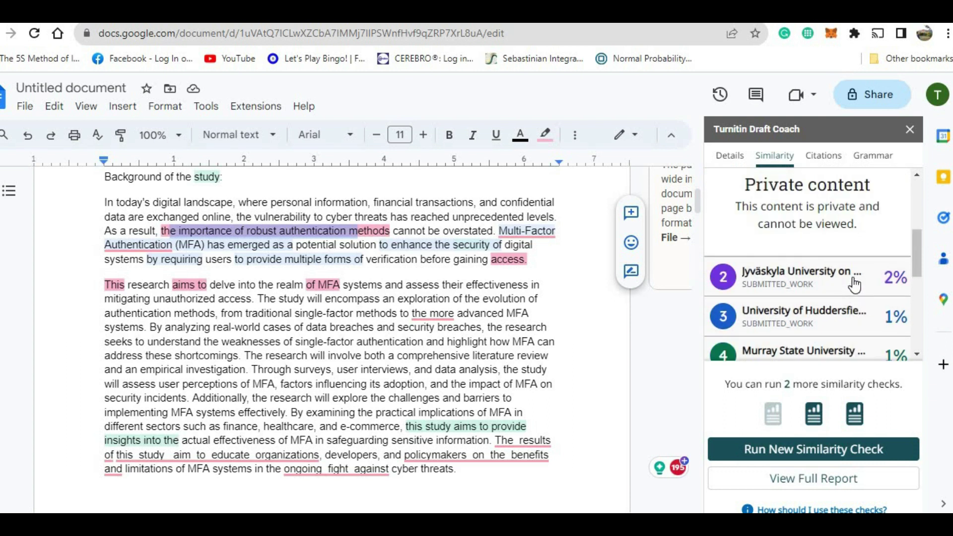
{"action": "scroll", "coordinate": [867, 285], "scroll_direction": "down", "scroll_amount": 2}
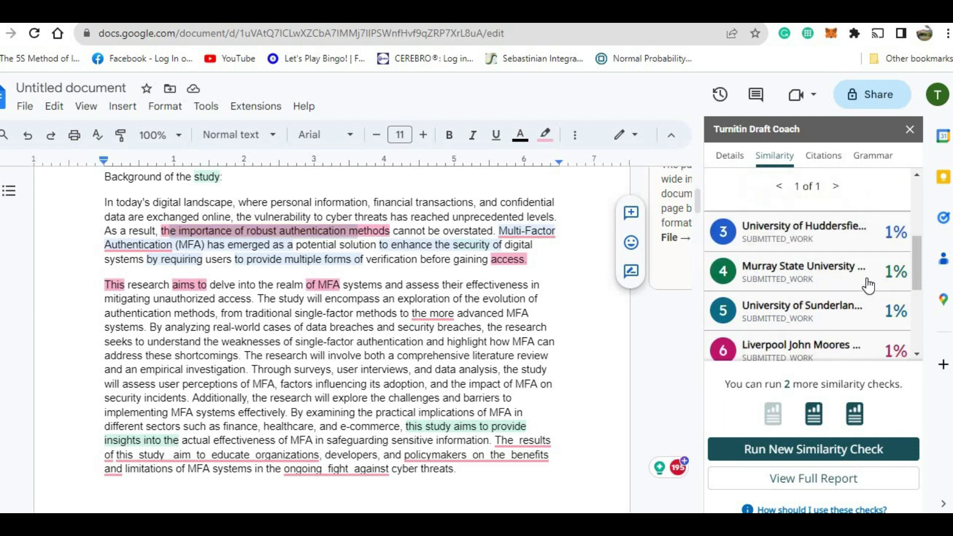
{"action": "scroll", "coordinate": [867, 281], "scroll_direction": "up", "scroll_amount": 2}
{"action": "scroll", "coordinate": [547, 244], "scroll_direction": "up", "scroll_amount": 3}
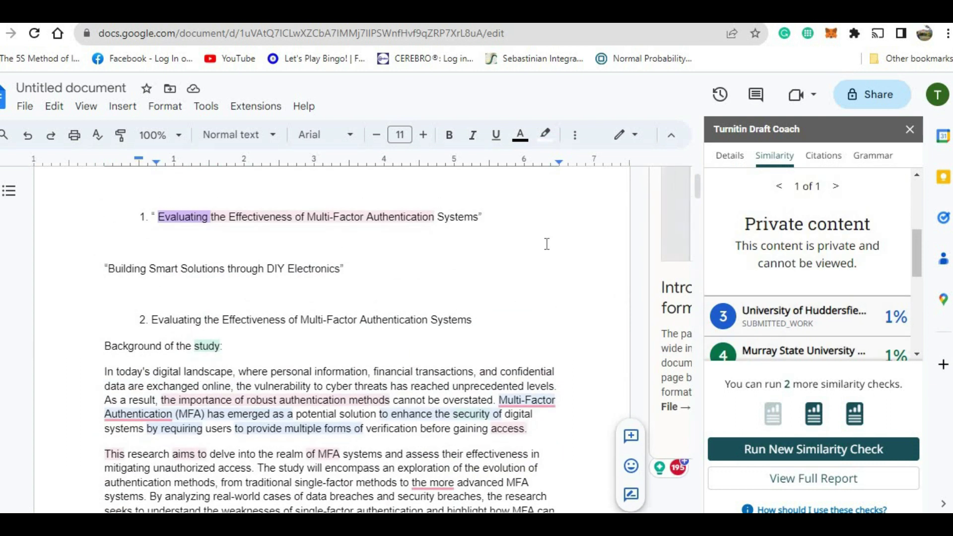
{"action": "scroll", "coordinate": [387, 304], "scroll_direction": "down", "scroll_amount": 5}
{"action": "scroll", "coordinate": [387, 304], "scroll_direction": "down", "scroll_amount": 12}
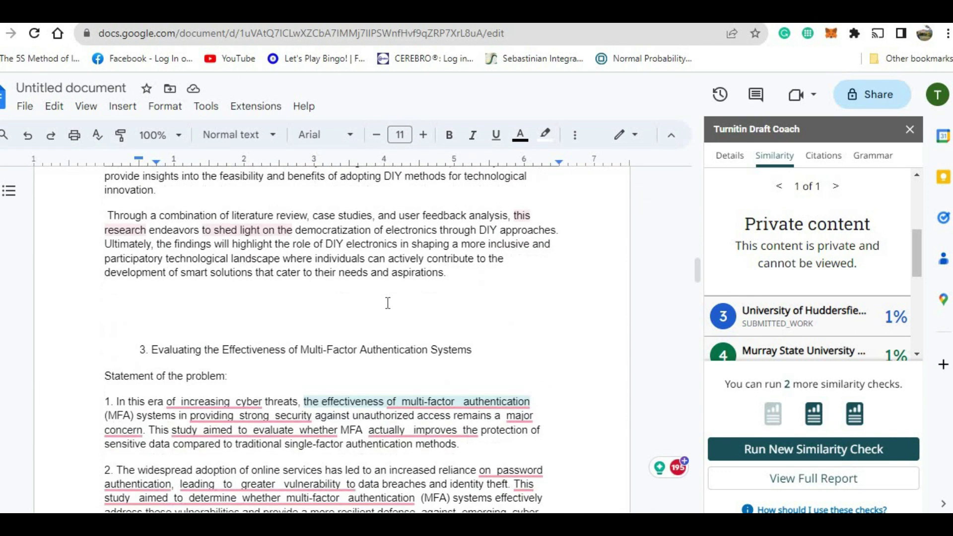
{"action": "scroll", "coordinate": [389, 301], "scroll_direction": "down", "scroll_amount": 4}
{"action": "scroll", "coordinate": [387, 301], "scroll_direction": "down", "scroll_amount": 4}
{"action": "scroll", "coordinate": [385, 293], "scroll_direction": "up", "scroll_amount": 8}
{"action": "scroll", "coordinate": [386, 285], "scroll_direction": "up", "scroll_amount": 20}
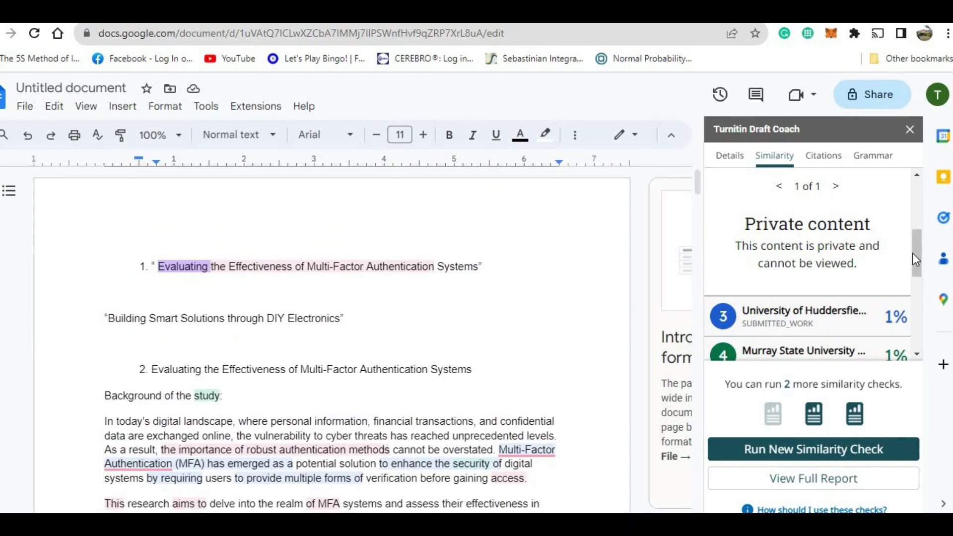
{"action": "left_click_drag", "start_coordinate": [916, 253], "coordinate": [925, 195]}
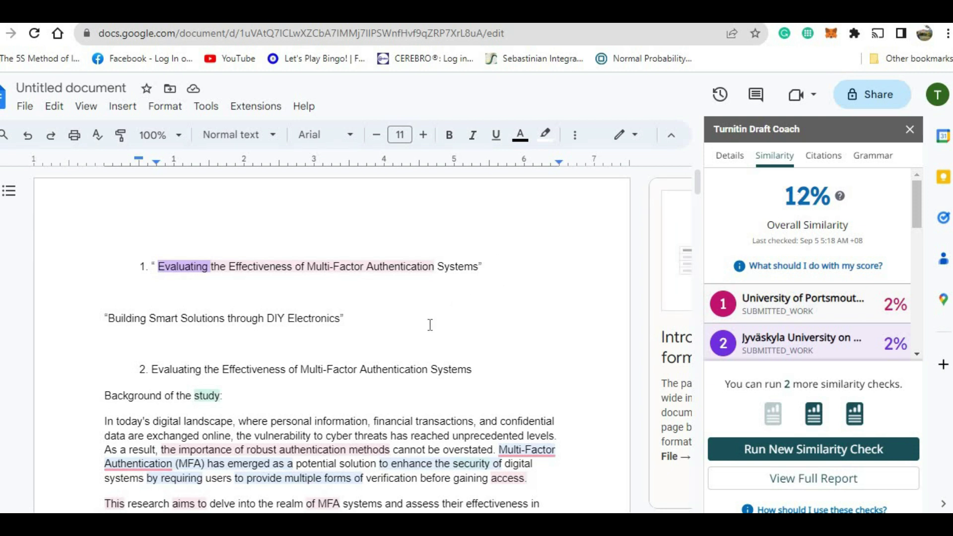
{"action": "scroll", "coordinate": [430, 324], "scroll_direction": "down", "scroll_amount": 8}
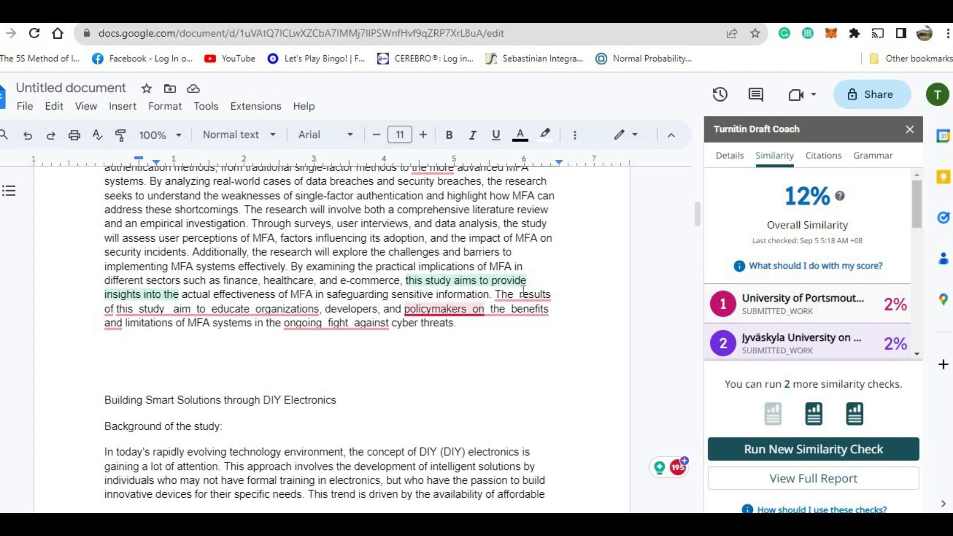
{"action": "mouse_move", "coordinate": [449, 309]}
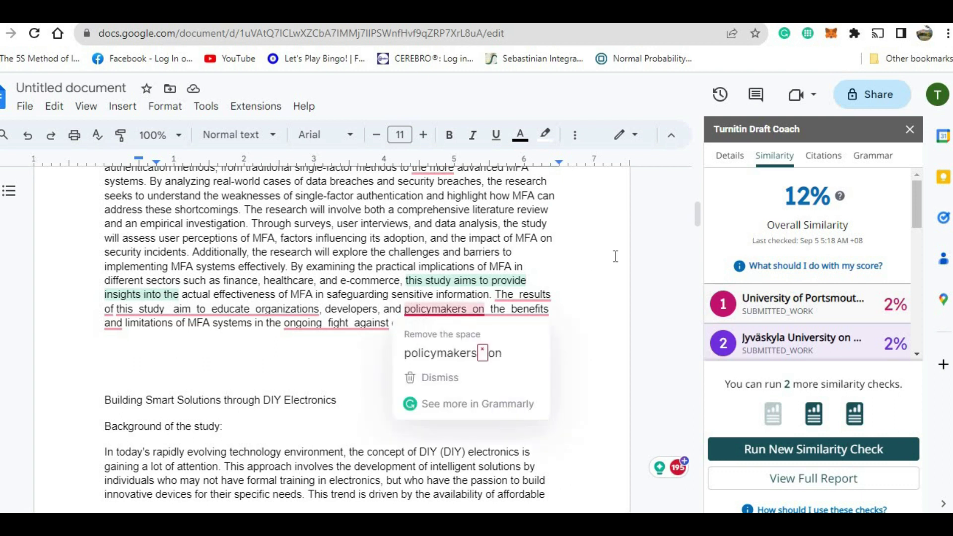
Run the citations check, showing 0 citations and 10 references lacking citations
{"action": "left_click", "coordinate": [815, 159]}
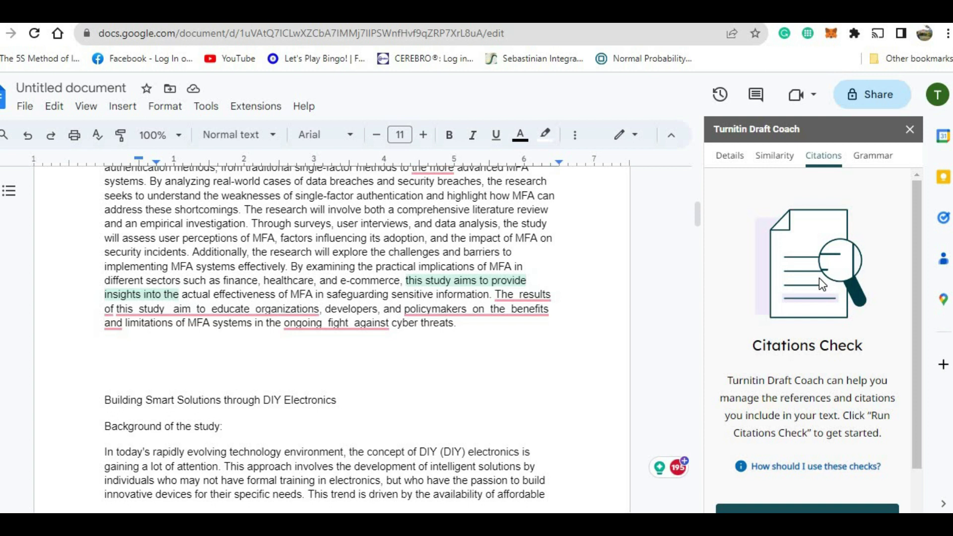
{"action": "scroll", "coordinate": [814, 279], "scroll_direction": "down", "scroll_amount": 2}
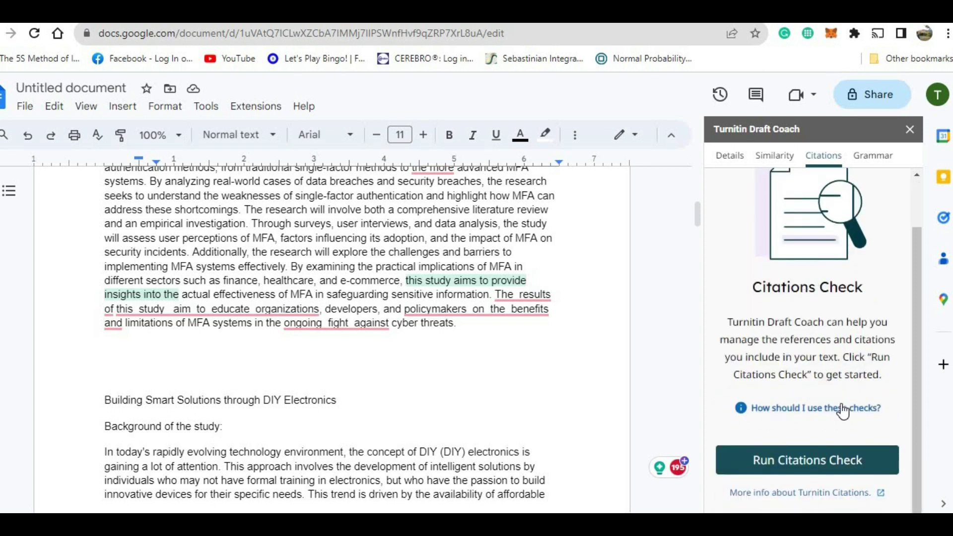
{"action": "left_click", "coordinate": [806, 461]}
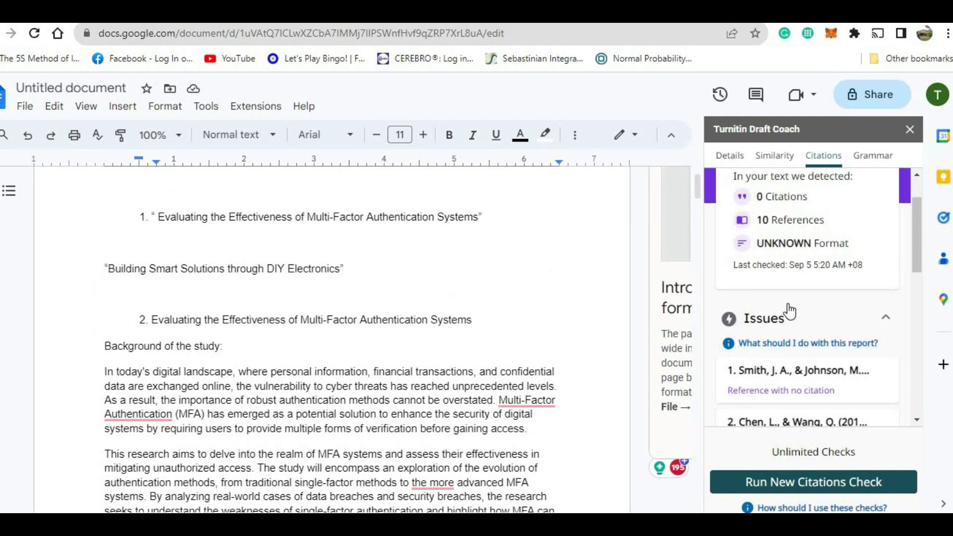
{"action": "scroll", "coordinate": [789, 311], "scroll_direction": "up", "scroll_amount": 2}
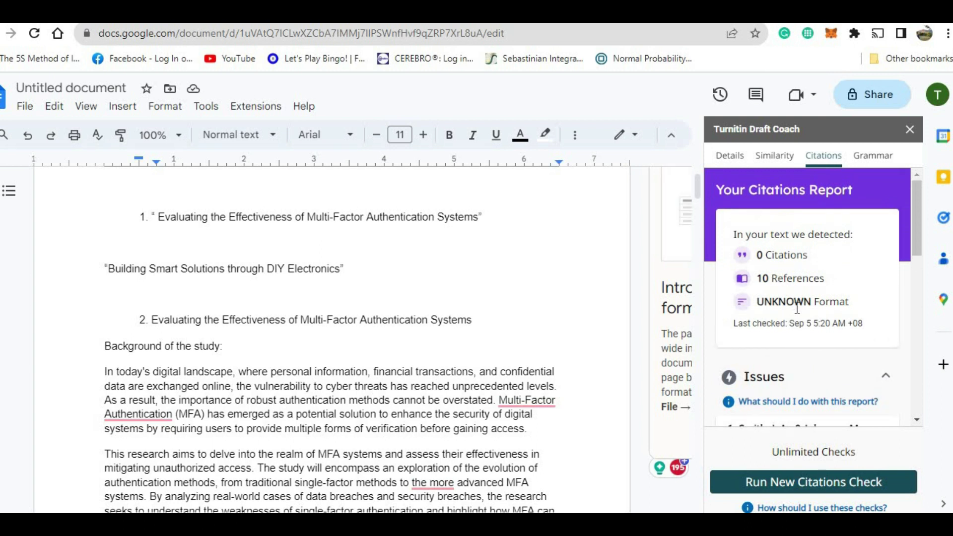
{"action": "scroll", "coordinate": [797, 309], "scroll_direction": "down", "scroll_amount": 5}
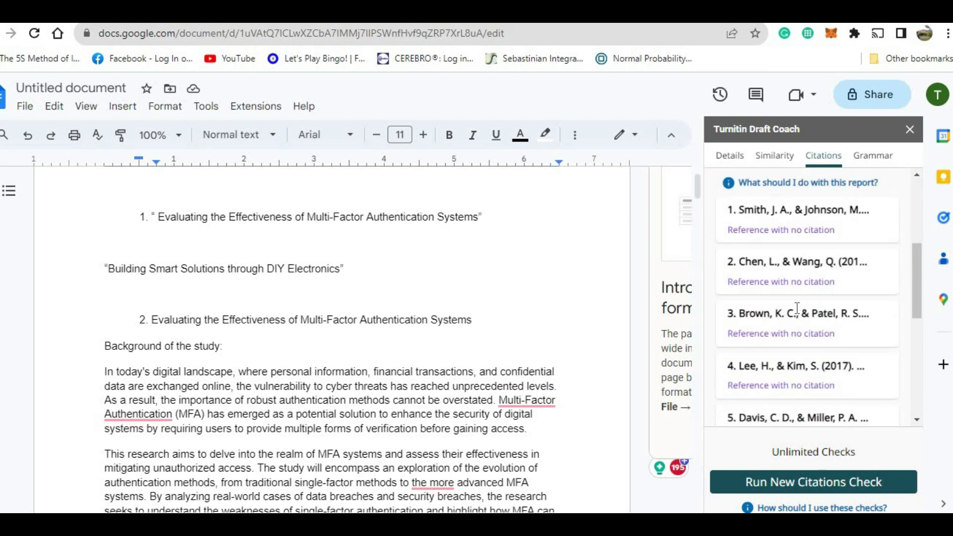
{"action": "scroll", "coordinate": [797, 309], "scroll_direction": "down", "scroll_amount": 5}
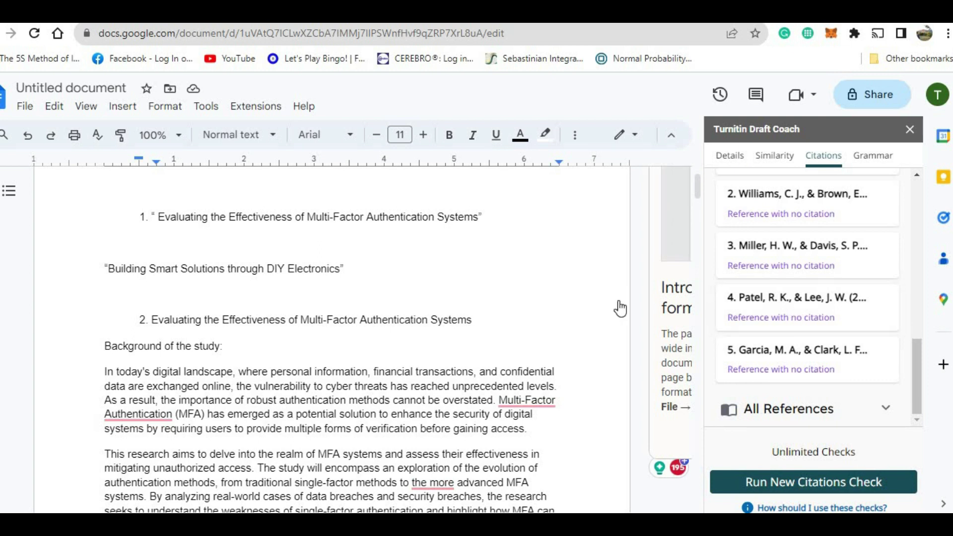
{"action": "scroll", "coordinate": [620, 308], "scroll_direction": "down", "scroll_amount": 3}
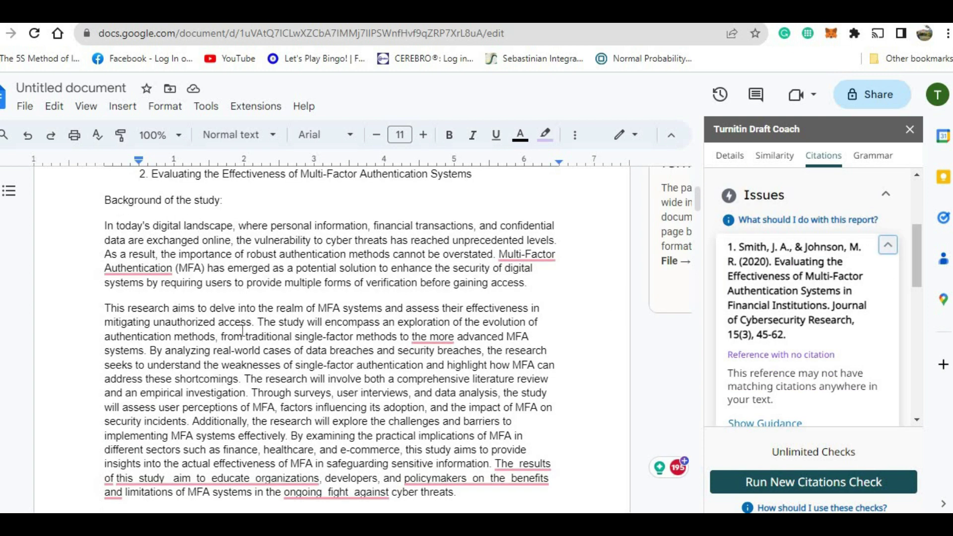
Select most of the first Background paragraph
{"action": "left_click_drag", "start_coordinate": [104, 226], "coordinate": [412, 295]}
{"action": "left_click", "coordinate": [434, 308]}
{"action": "left_click_drag", "start_coordinate": [104, 227], "coordinate": [516, 301]}
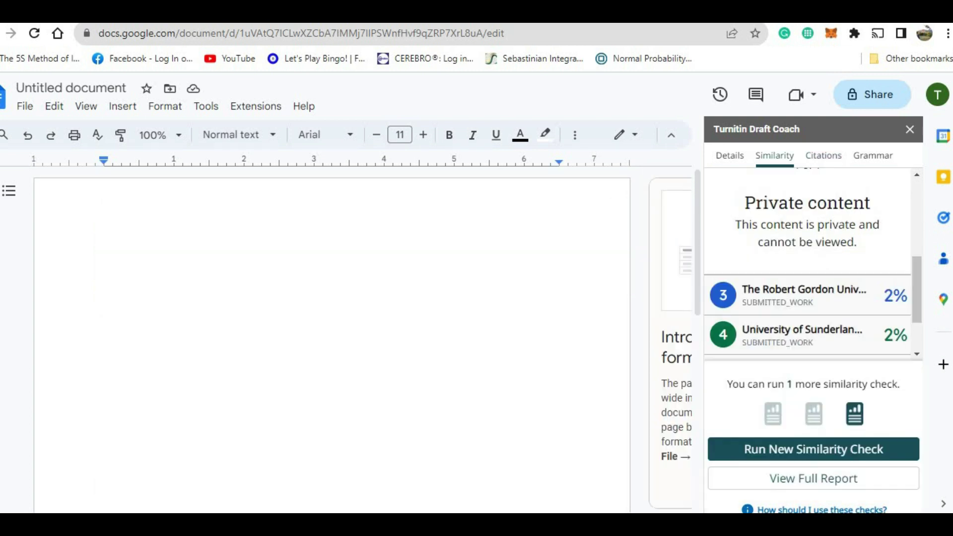
Search Google for 'job satisfaction' in a new tab and open the QuestionPro article
{"action": "key", "text": "ctrl+t"}
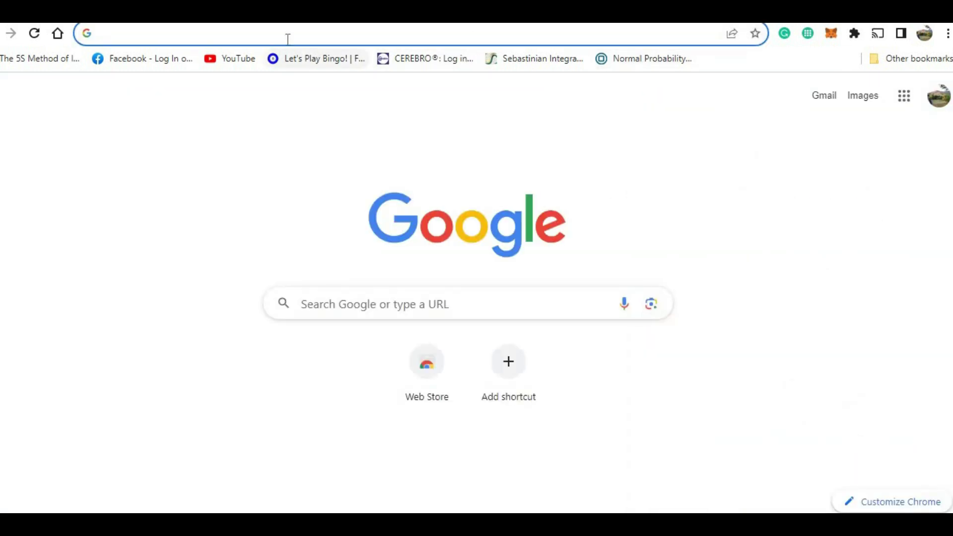
{"action": "left_click", "coordinate": [227, 33]}
{"action": "type", "text": "j"}
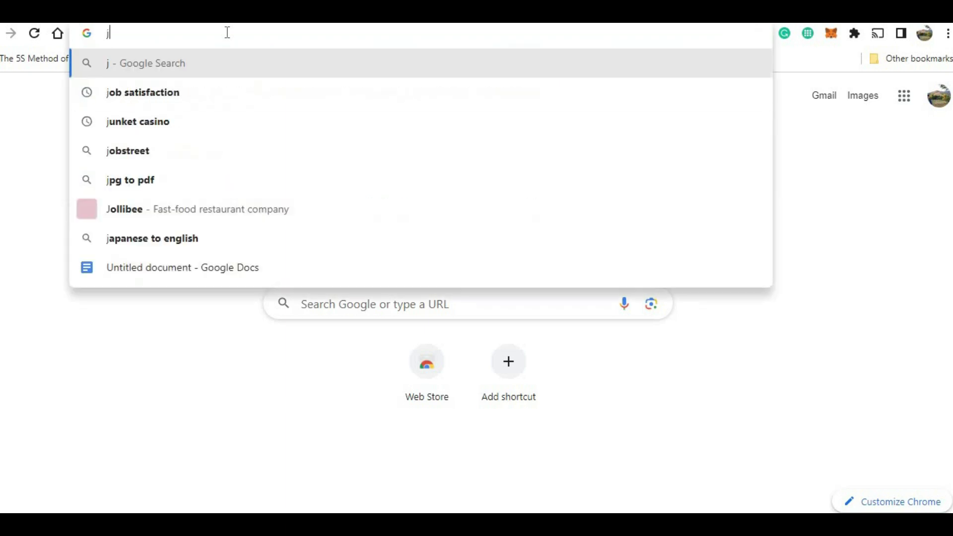
{"action": "type", "text": "ob sati"}
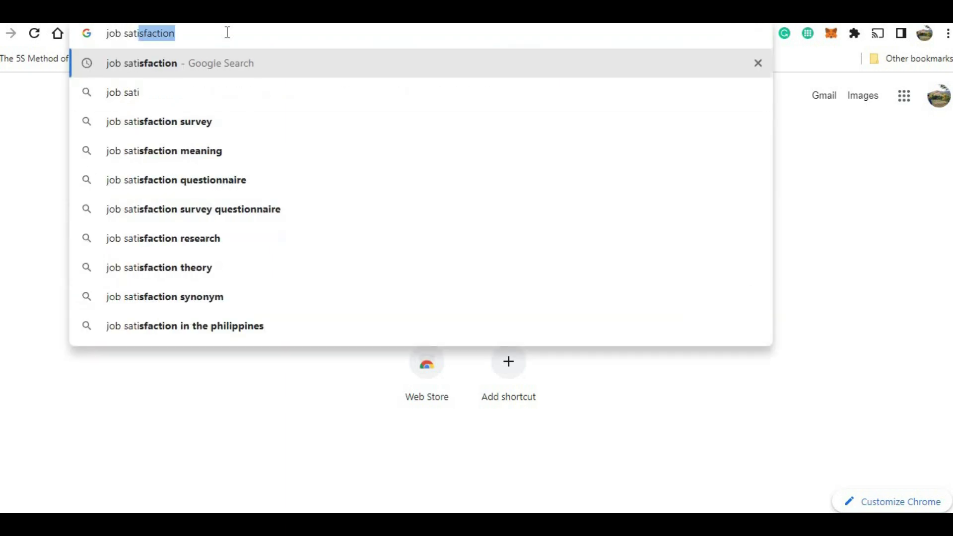
{"action": "type", "text": "sfaction"}
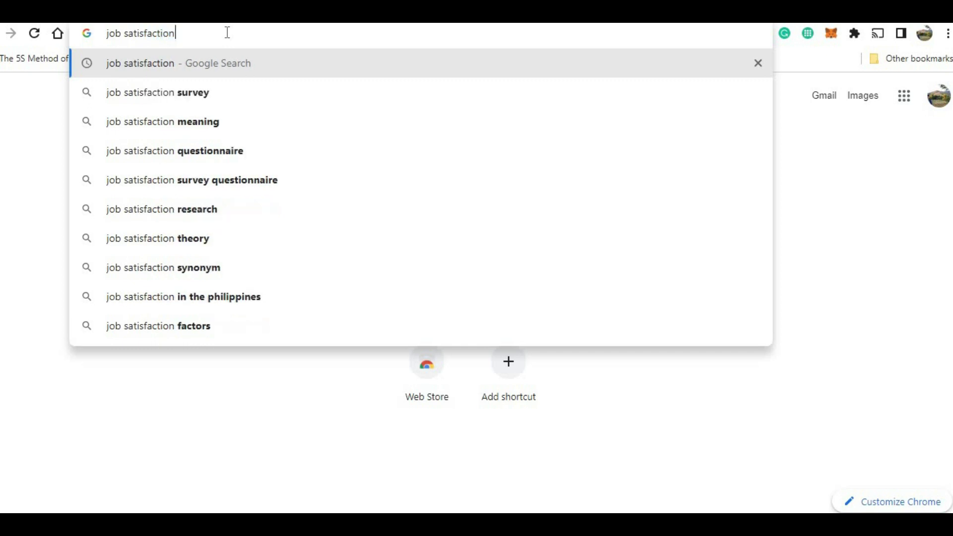
{"action": "key", "text": "Return"}
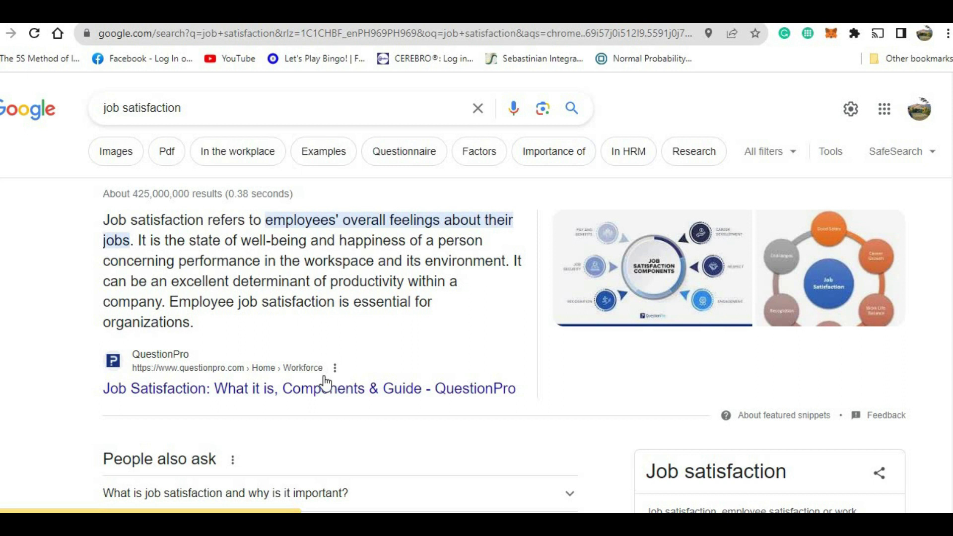
{"action": "left_click", "coordinate": [331, 390]}
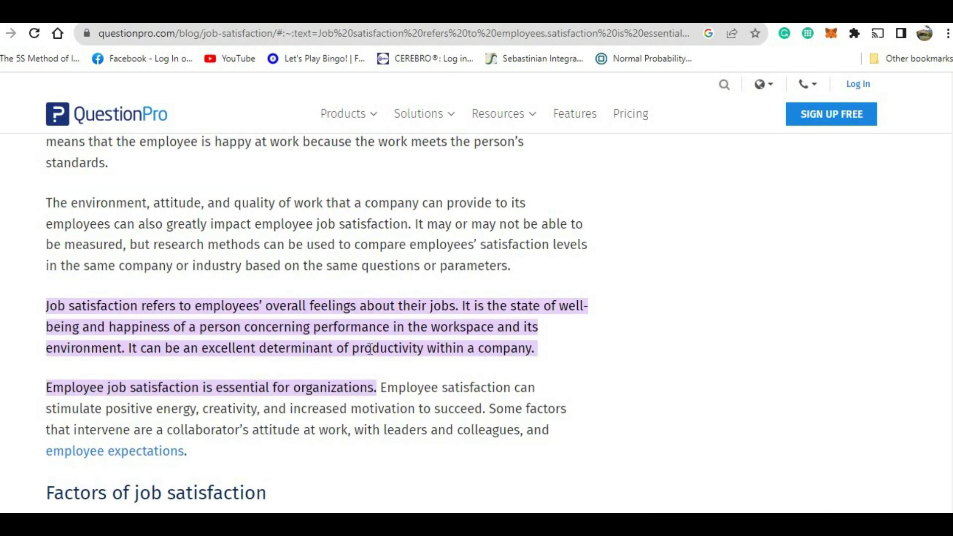
Copy the two paragraphs under 'What is job satisfaction?' and return to the blank Google Doc
{"action": "scroll", "coordinate": [198, 273], "scroll_direction": "up", "scroll_amount": 4}
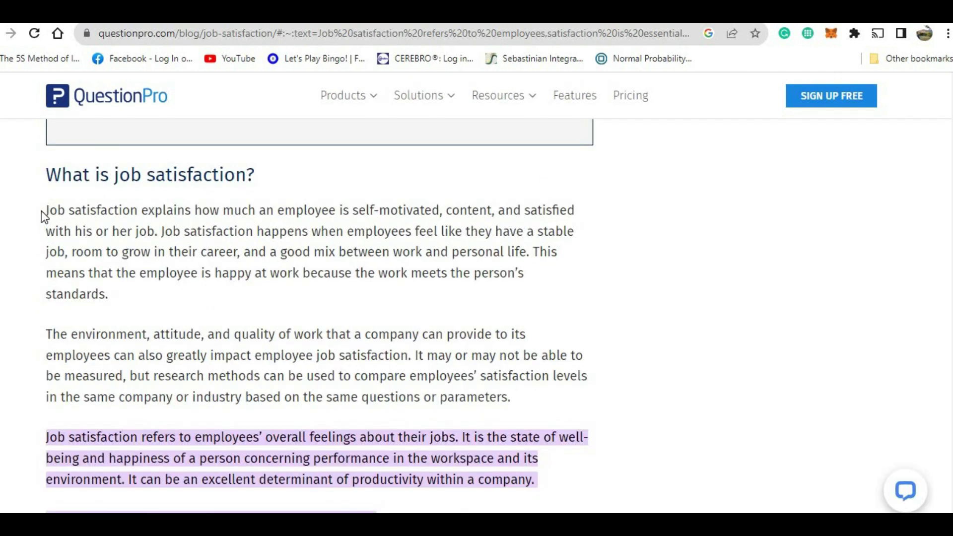
{"action": "left_click_drag", "start_coordinate": [47, 207], "coordinate": [522, 397]}
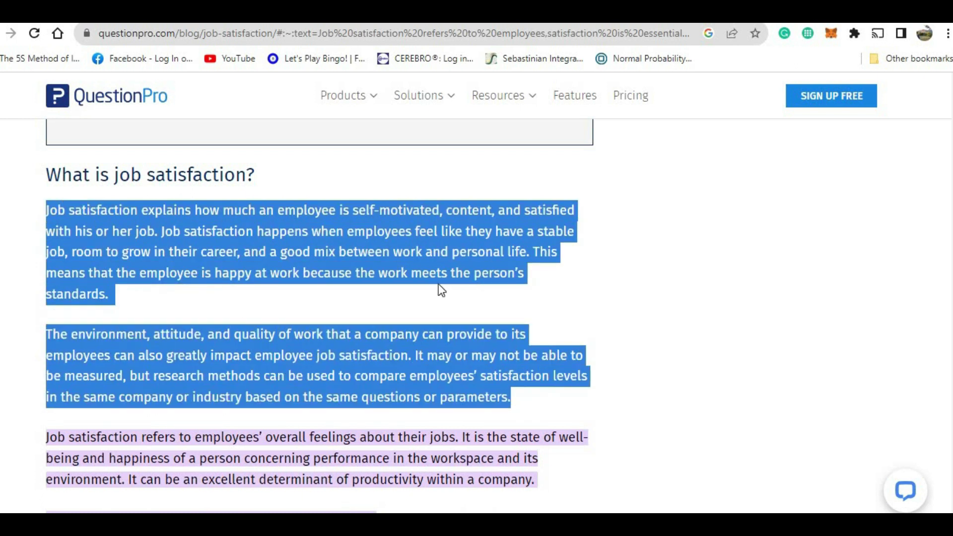
{"action": "right_click", "coordinate": [367, 244]}
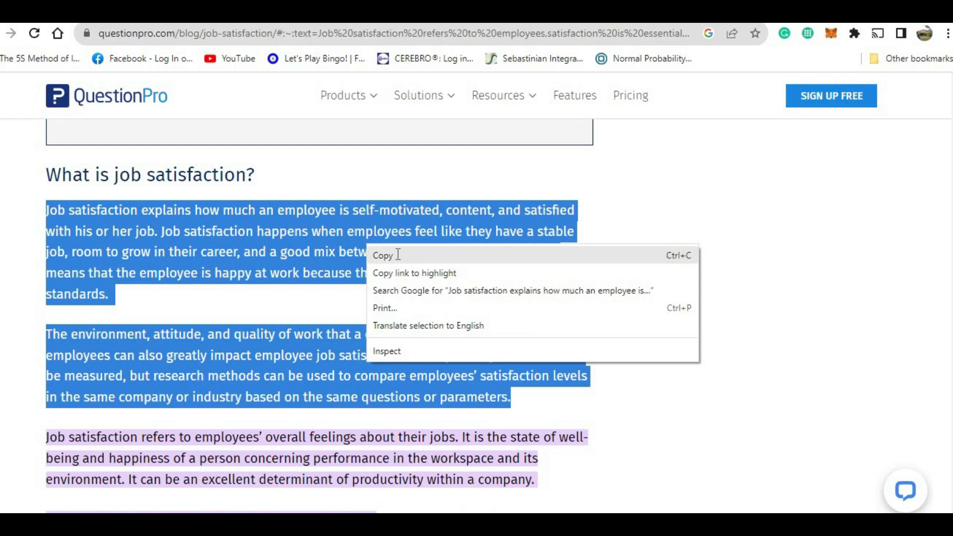
{"action": "left_click", "coordinate": [397, 254]}
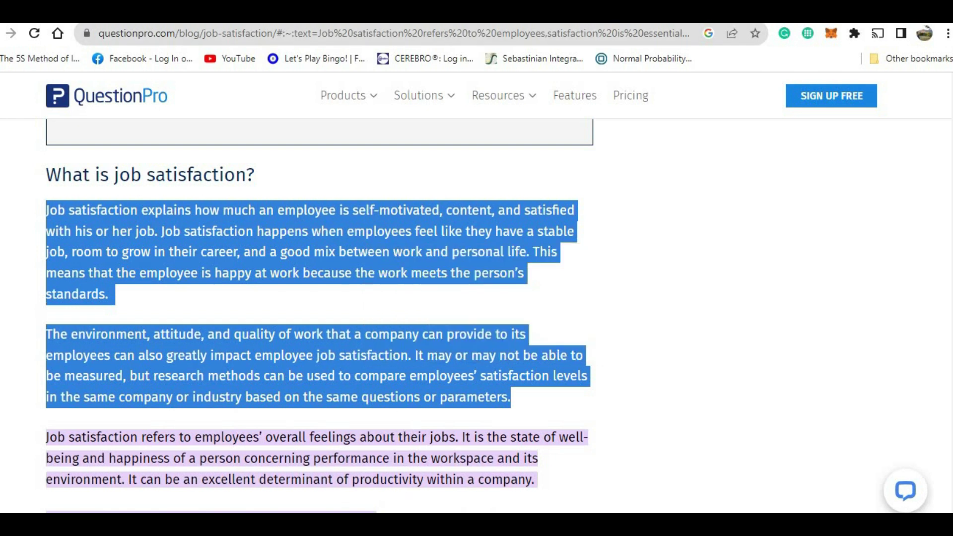
{"action": "key", "text": "alt+Tab"}
{"action": "right_click", "coordinate": [111, 256]}
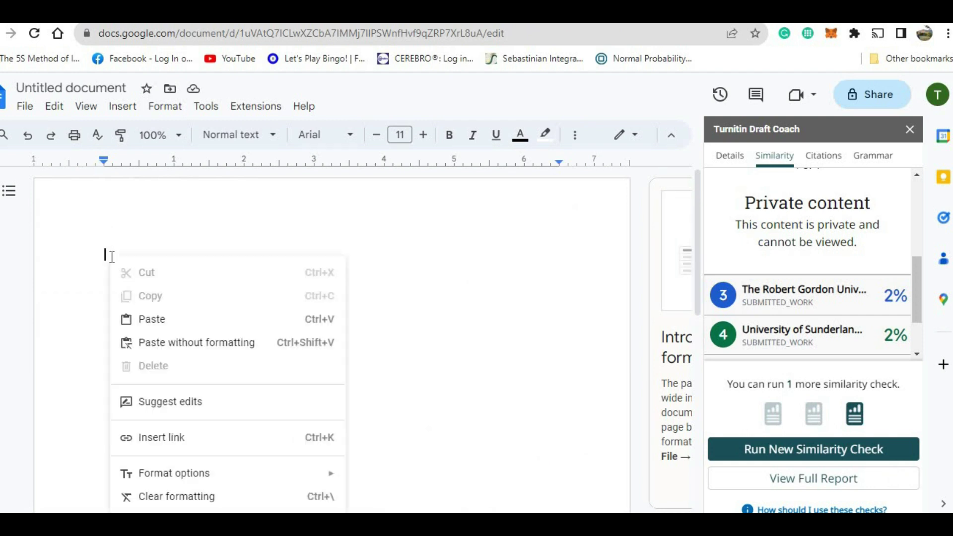
Paste the two job satisfaction paragraphs and run a Draft Coach check showing 100% match to static.questionpro.com
{"action": "left_click", "coordinate": [154, 321]}
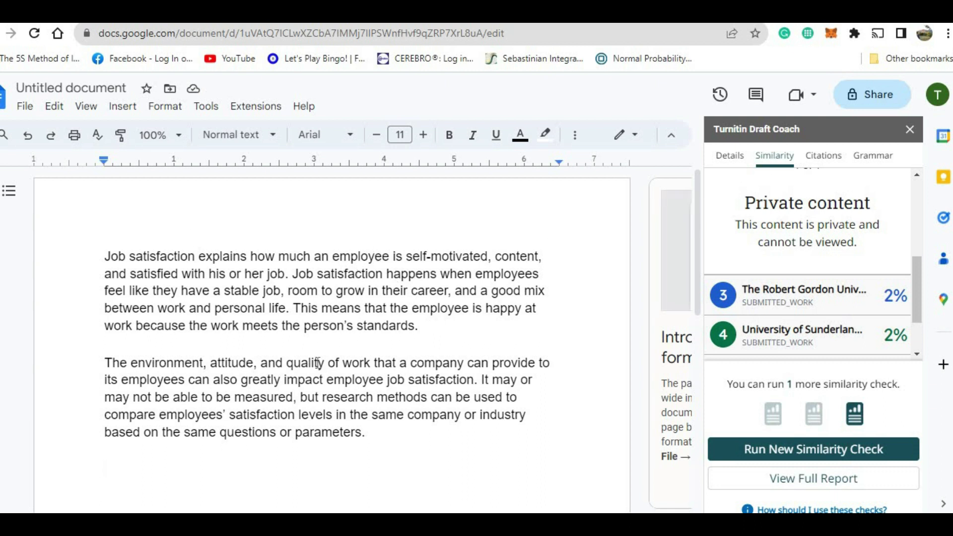
{"action": "left_click", "coordinate": [801, 451]}
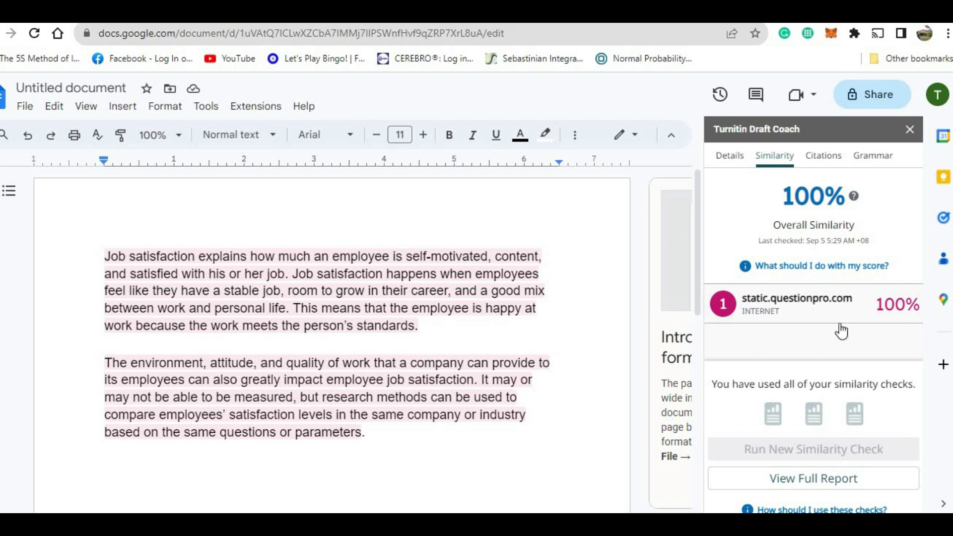
{"action": "left_click", "coordinate": [810, 315]}
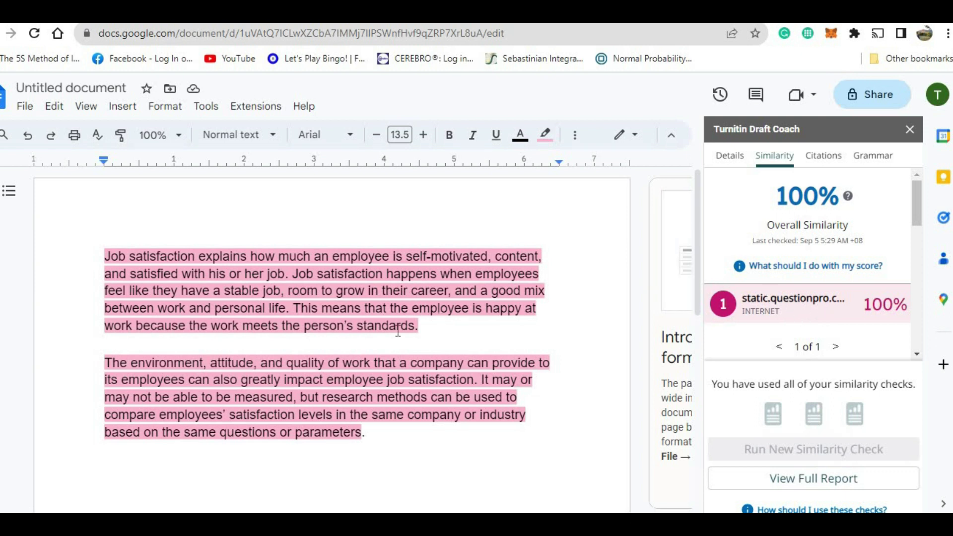
Select both pasted job satisfaction paragraphs, from after 'parameters.' back to the start
{"action": "left_click", "coordinate": [372, 435]}
{"action": "left_click_drag", "start_coordinate": [208, 387], "coordinate": [93, 248]}
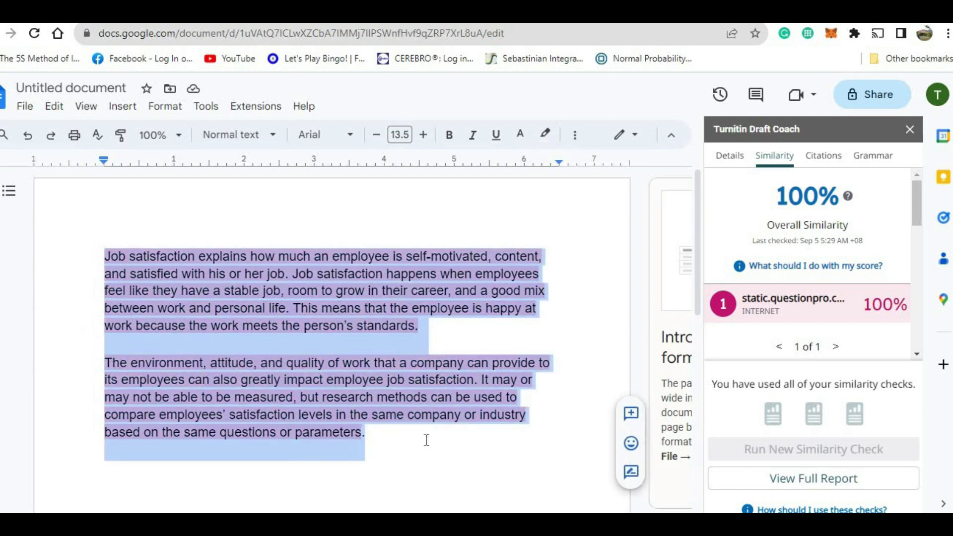